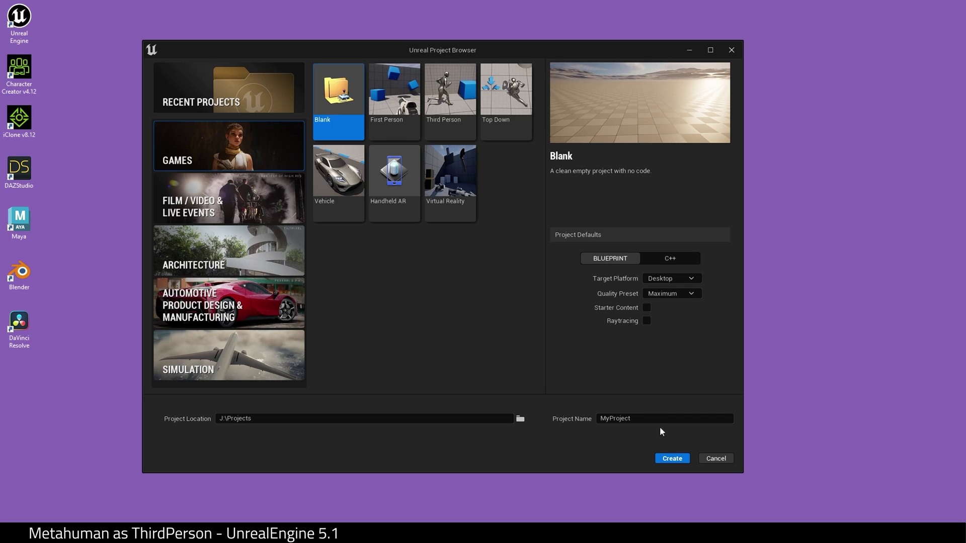
Create the Third Person project TP51 and test-run its default character forward in Play mode.
click(657, 419)
key(BackSpace)
text(TP51)
click(451, 94)
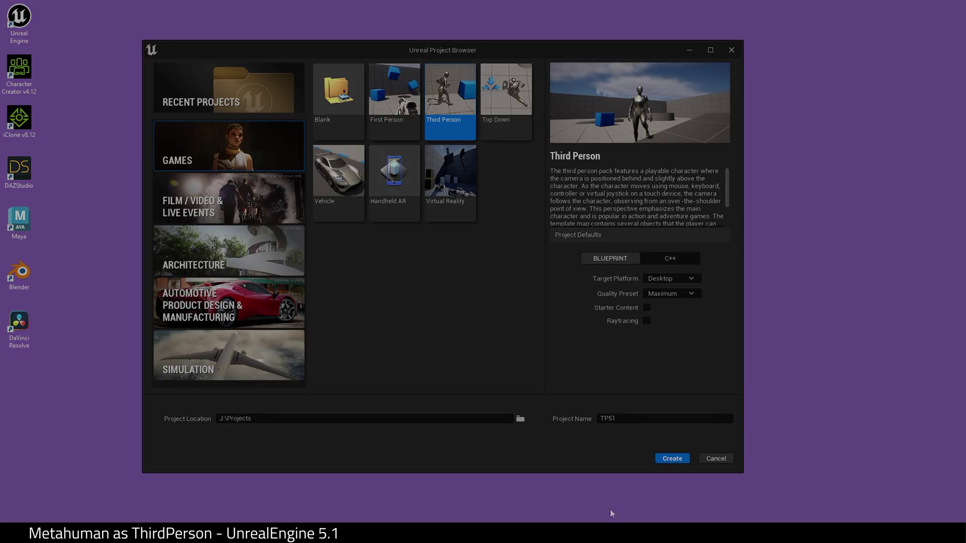
click(673, 459)
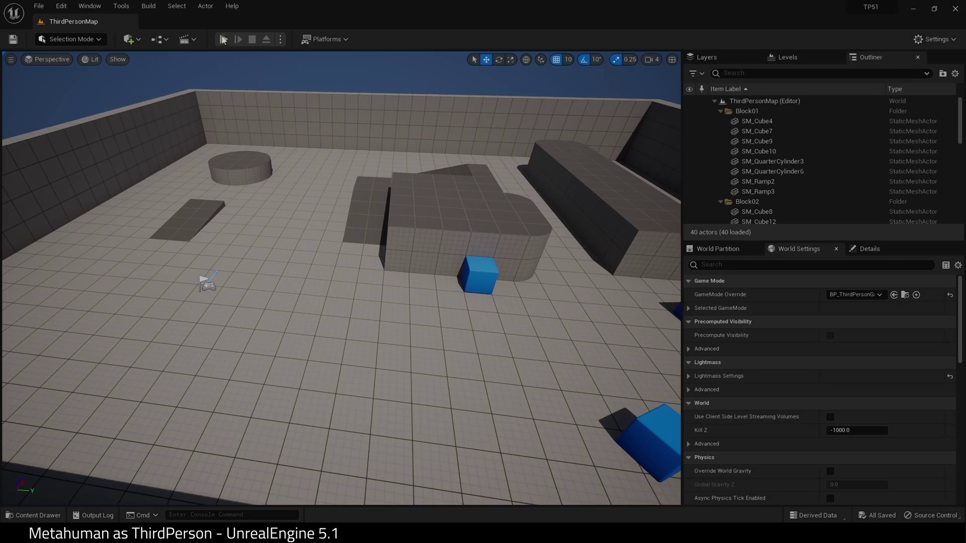
key(alt+p)
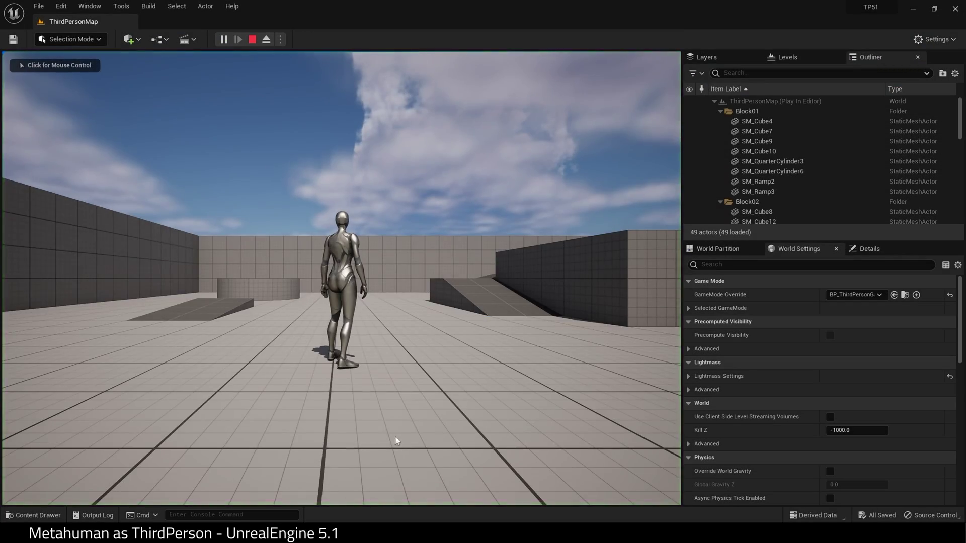
key(w)
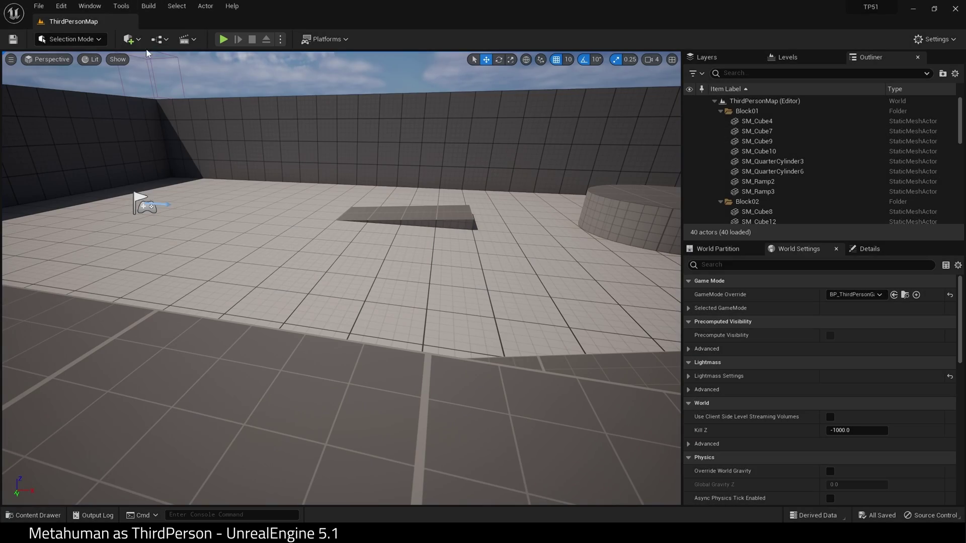
Add the Rotami MetaHuman from Quixel Bridge's Local > MetaHumans library.
click(130, 39)
click(162, 74)
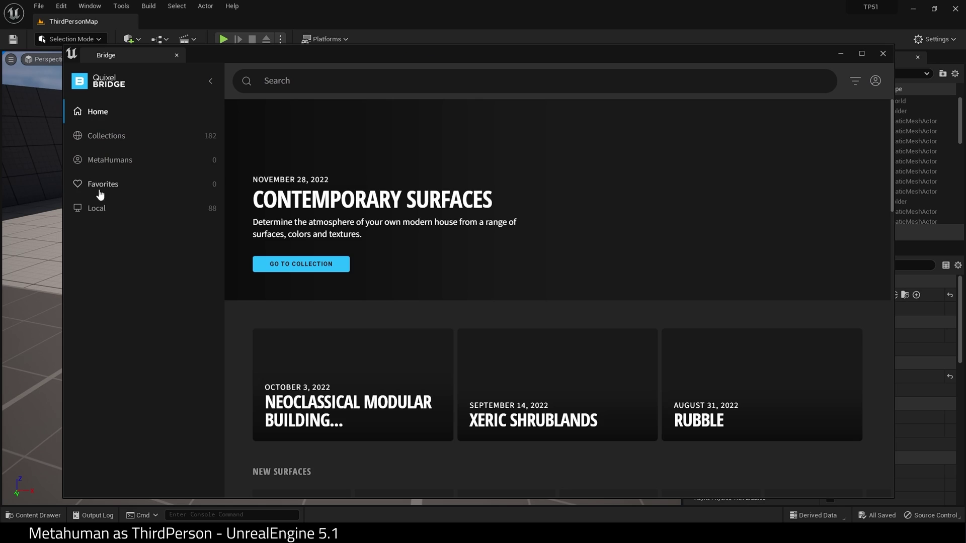
click(101, 208)
click(121, 252)
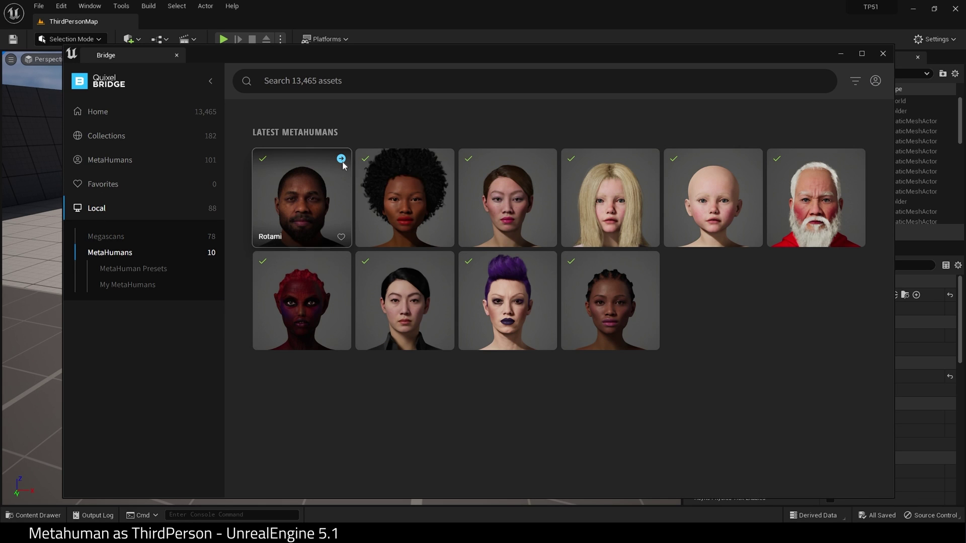
click(341, 159)
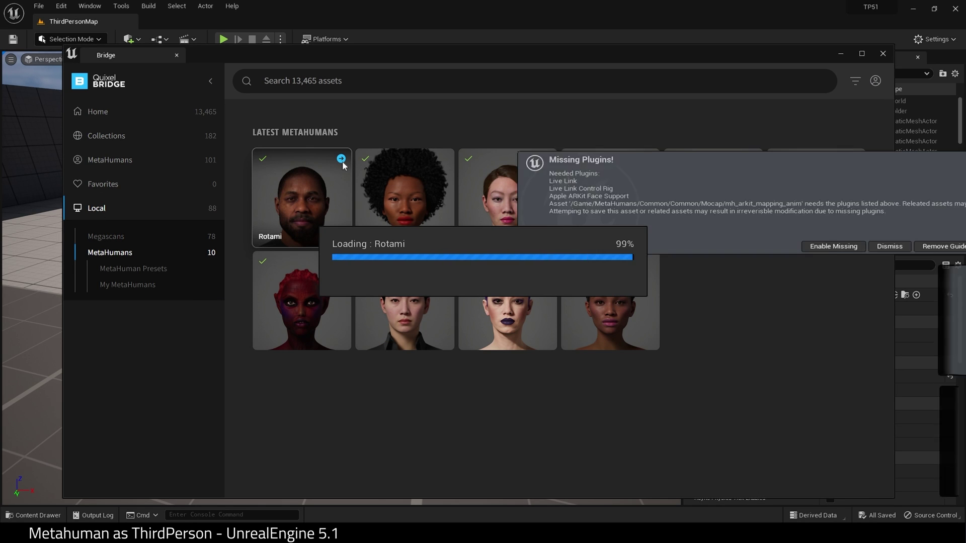
Enable all missing plugins the MetaHuman needs, then close the Content Browser and Quixel Bridge.
click(805, 251)
click(806, 368)
click(806, 489)
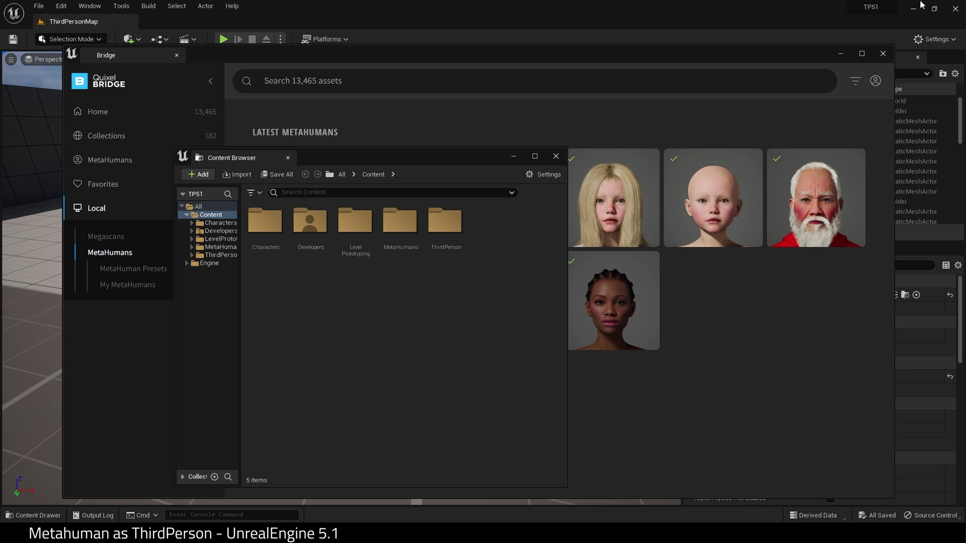
click(883, 54)
click(556, 156)
Restart the editor and open BP_ThirdPersonCharacter from ThirdPerson > Blueprints.
click(866, 489)
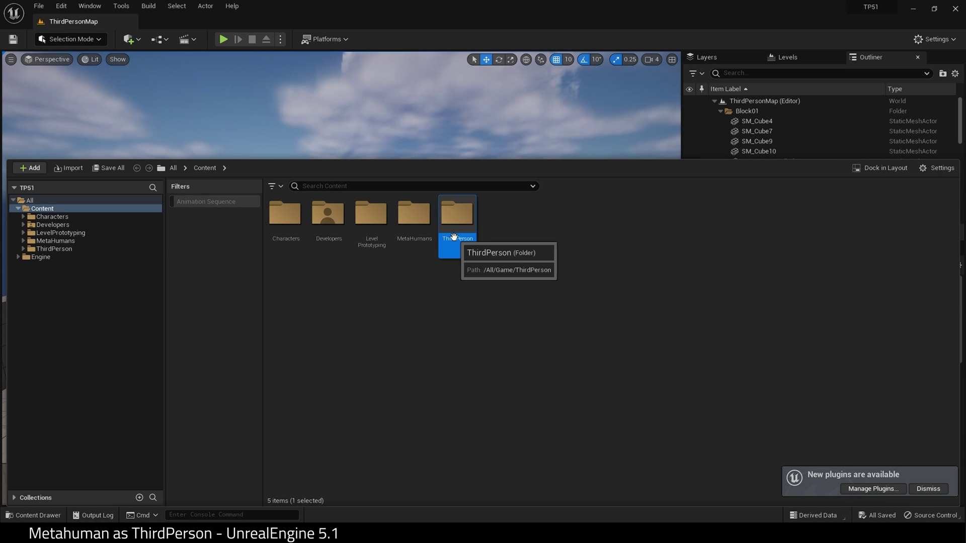
double_click(457, 214)
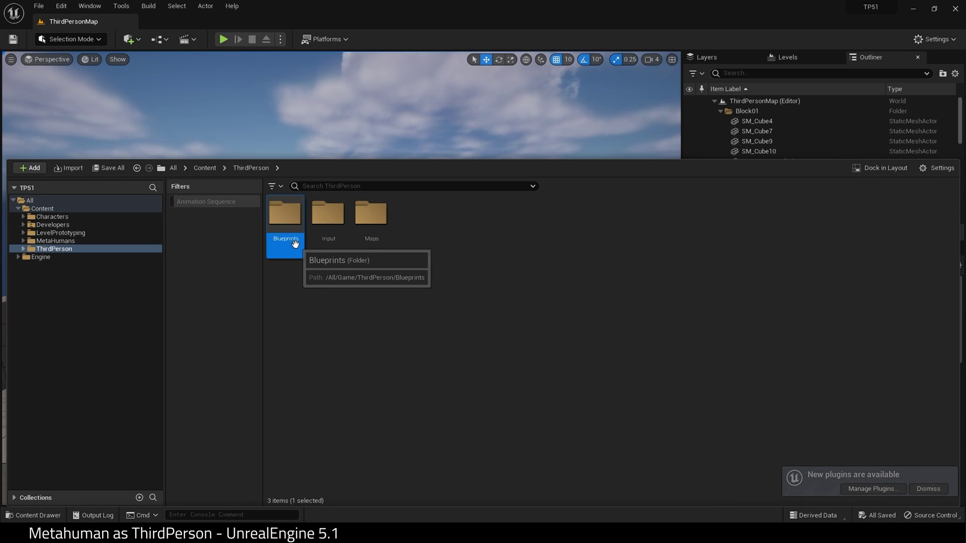
double_click(285, 216)
double_click(284, 229)
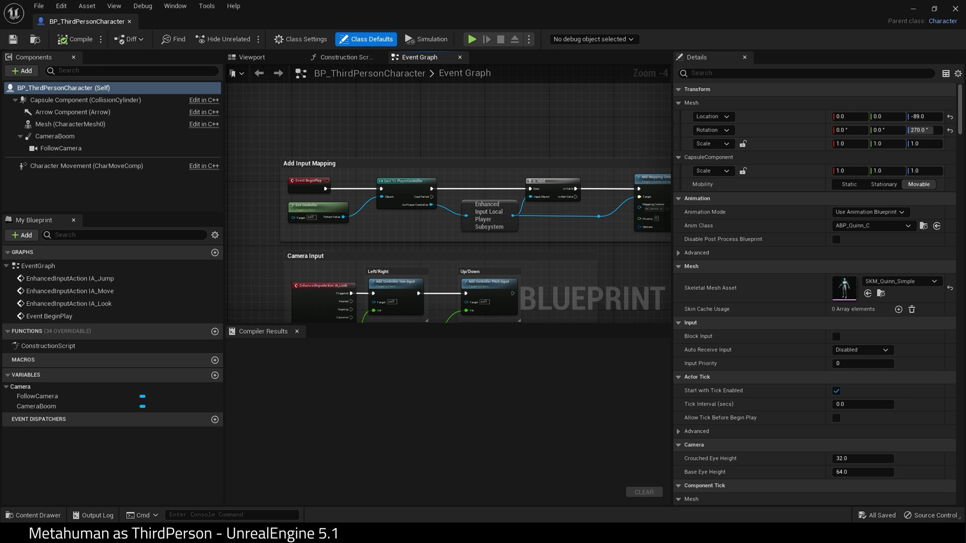
Navigate the Content Drawer to the MetaHumans > Rotami folder.
click(49, 518)
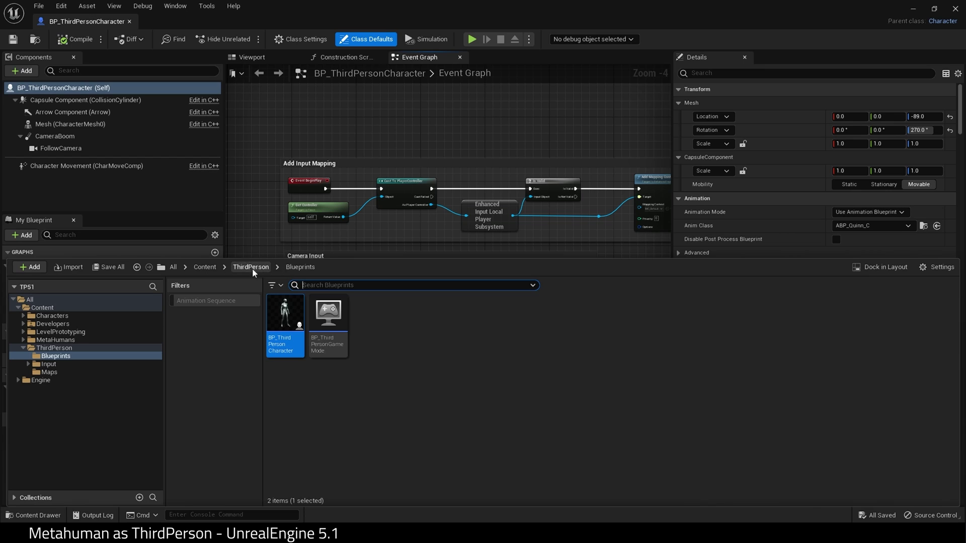
click(250, 267)
click(204, 267)
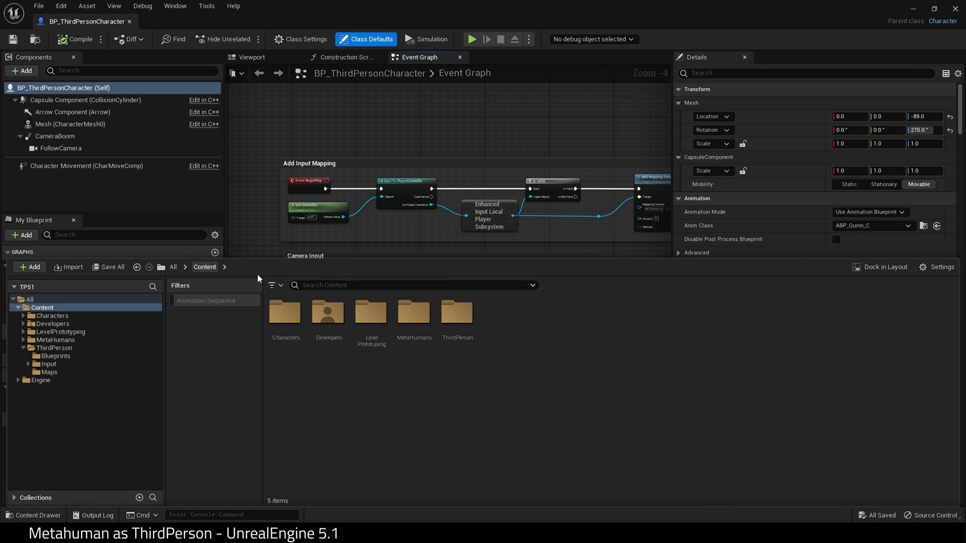
double_click(415, 317)
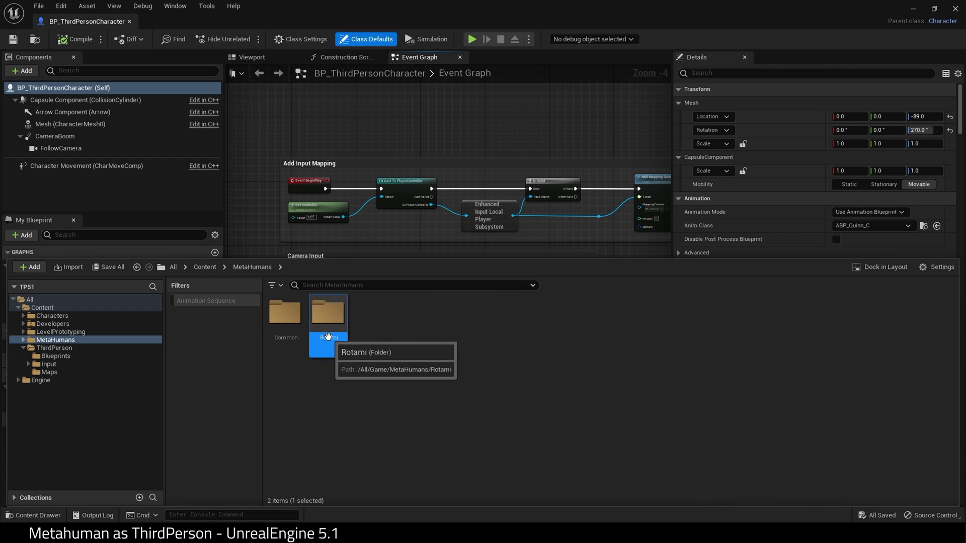
double_click(328, 314)
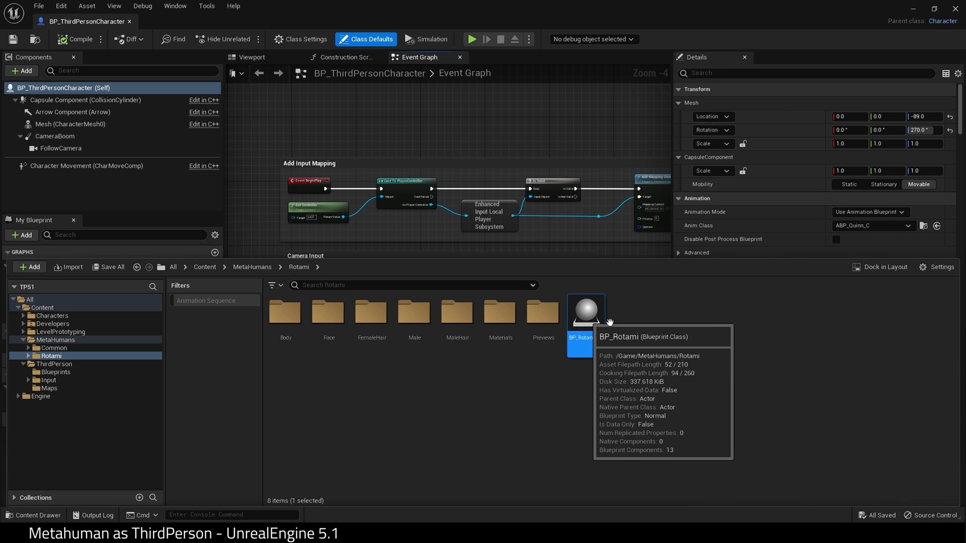
Open BP_Rotami and change its parent class to BP_ThirdPersonCharacter in Class Settings.
key(Return)
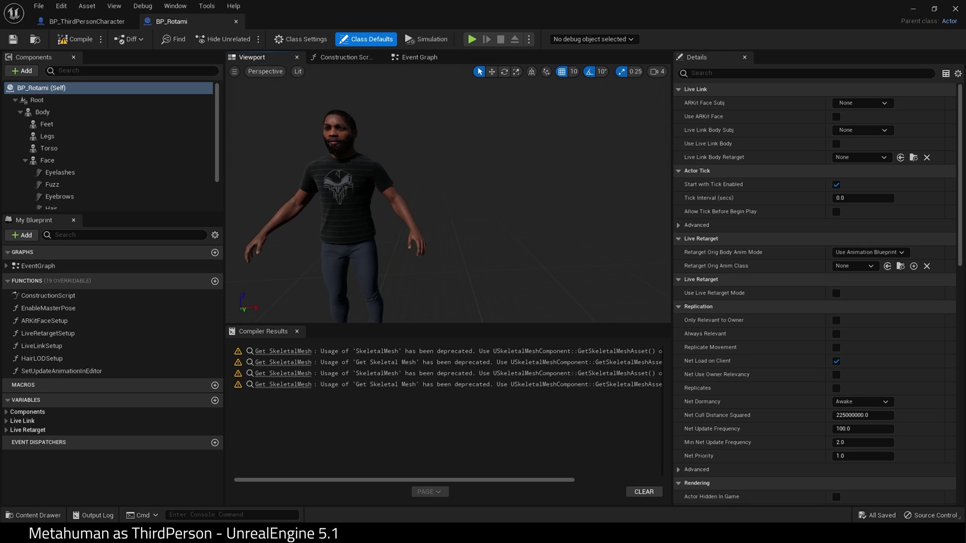
click(294, 45)
click(868, 103)
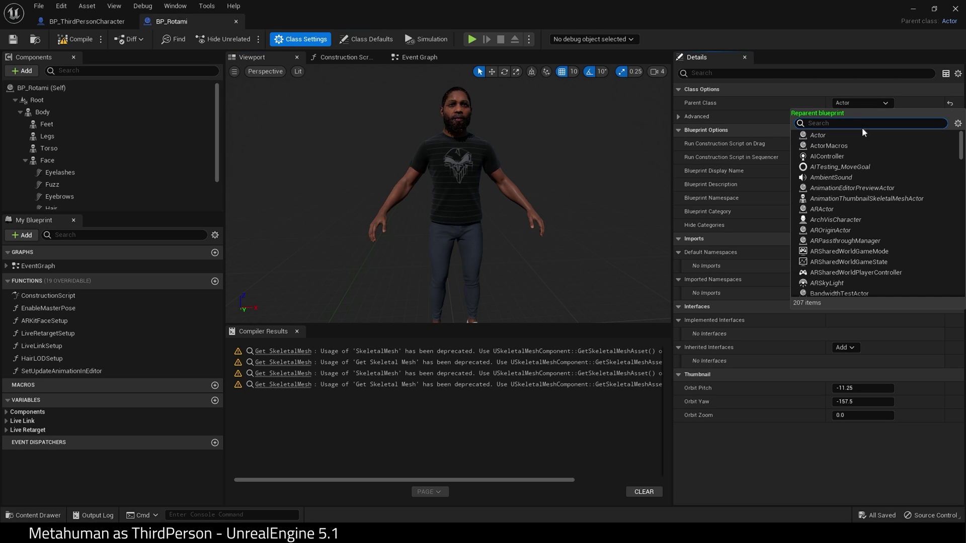
text(thi)
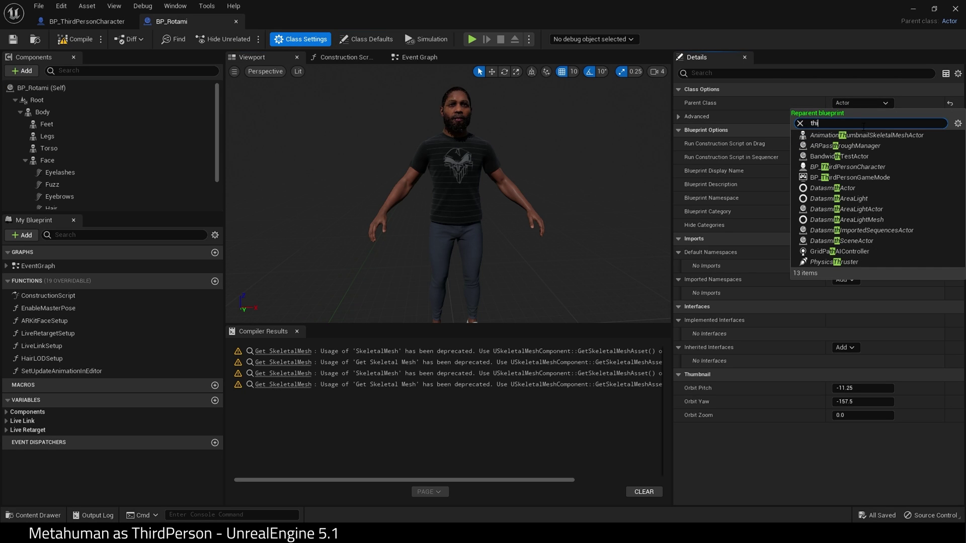
text(rd)
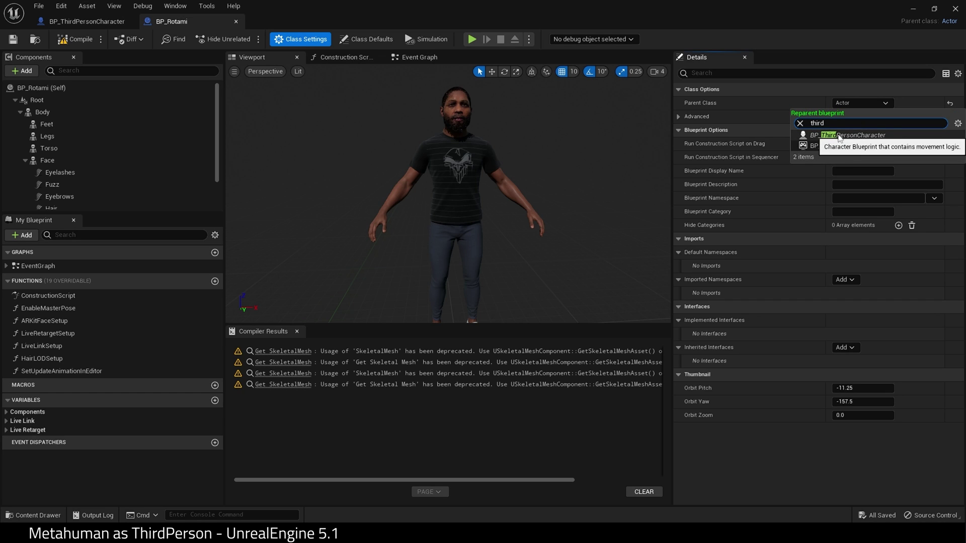
click(837, 135)
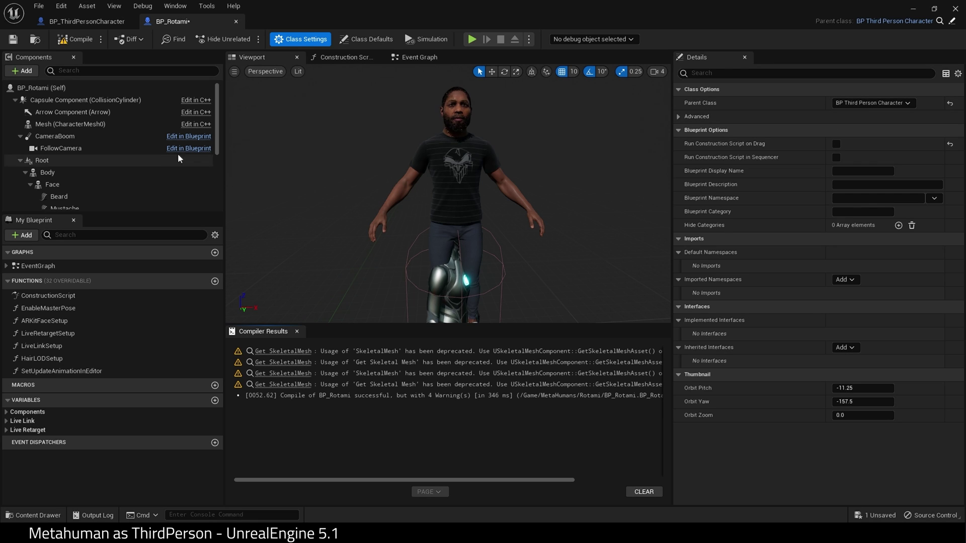
Nest the Body component under the inherited Mesh (CharacterMesh0) and delete the Root component.
click(52, 172)
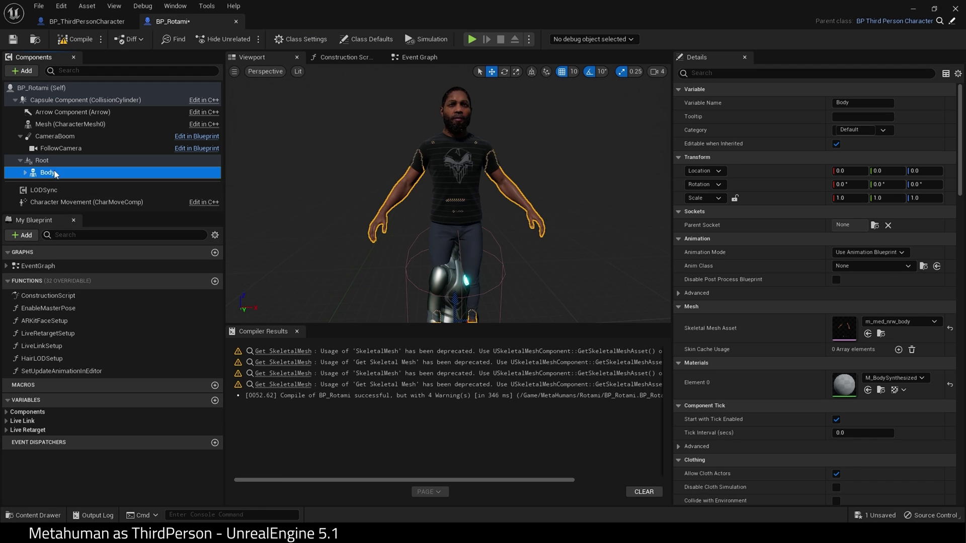
drag(58, 176, 65, 125)
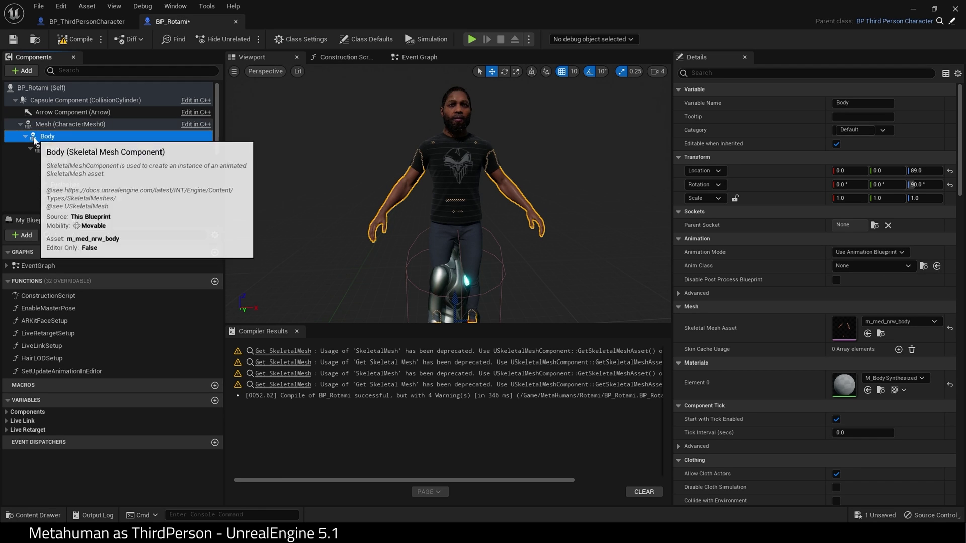
scroll(59, 193, down, 3)
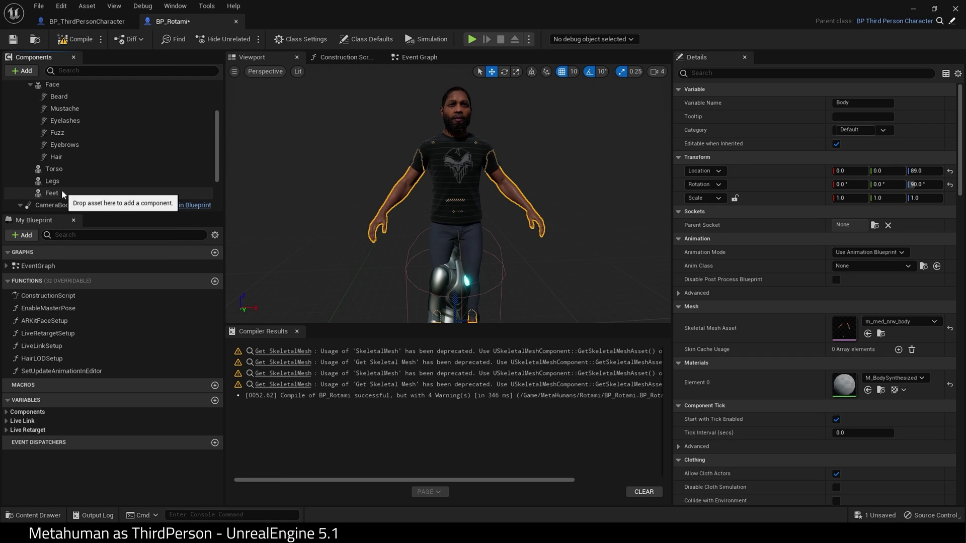
scroll(62, 190, up, 3)
double_click(51, 136)
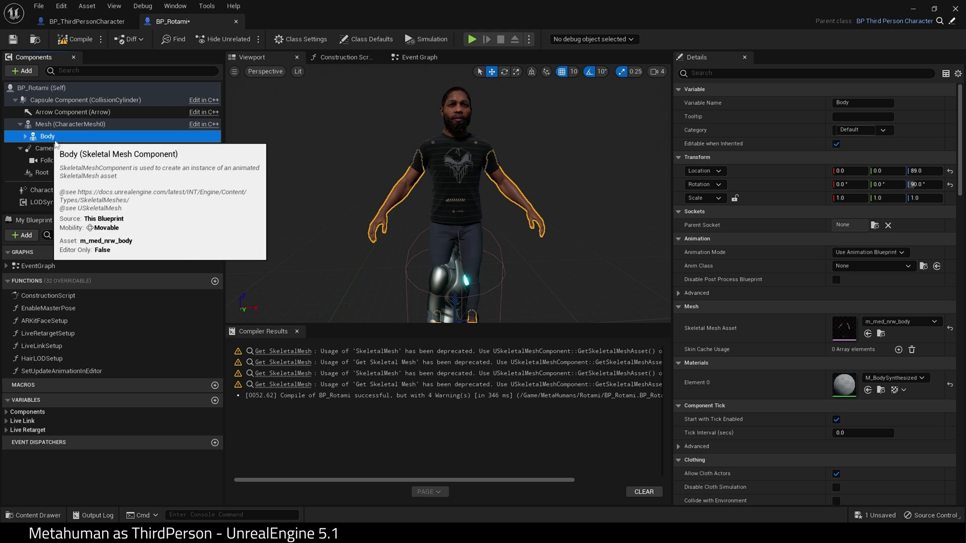
click(44, 173)
key(Delete)
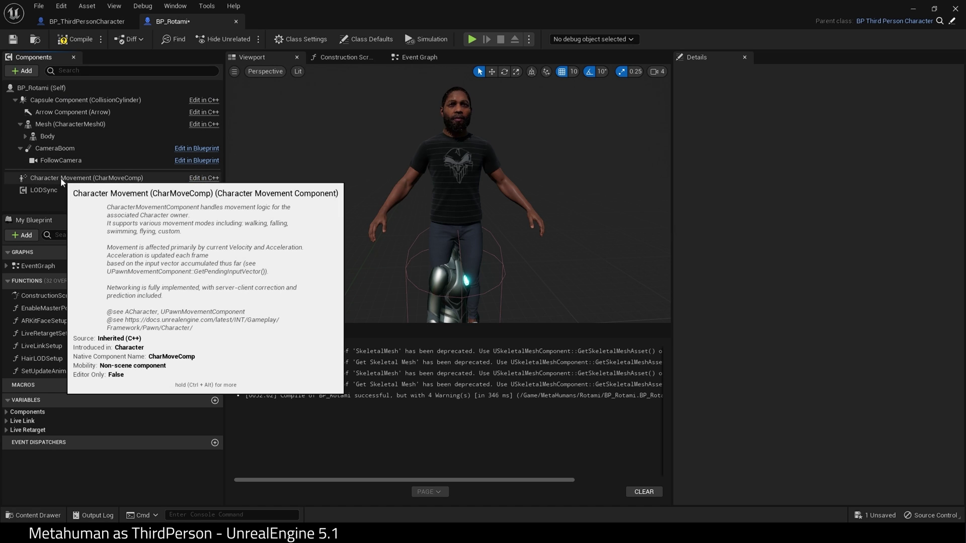
Wire a Mesh reference into Get Children Components' Target and recompile BP_Rotami.
click(64, 41)
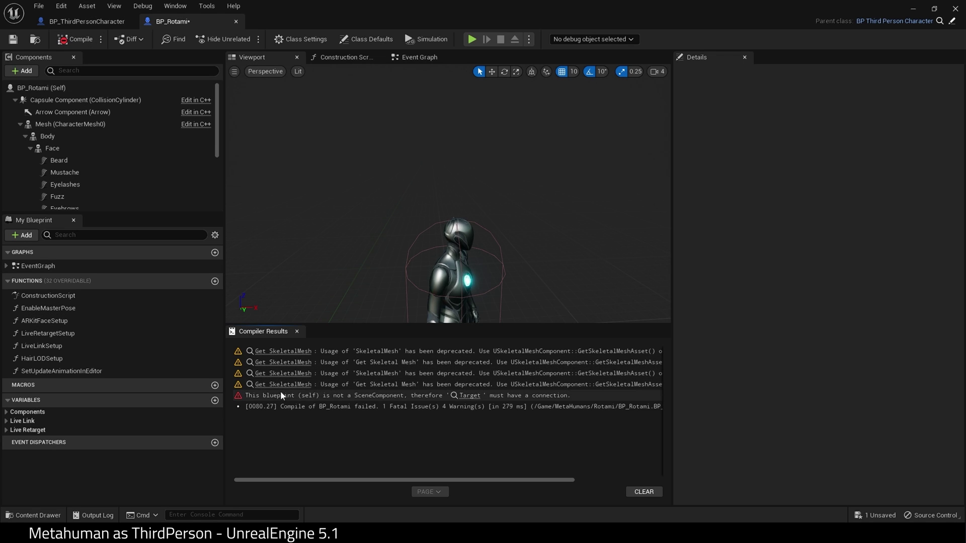
click(466, 397)
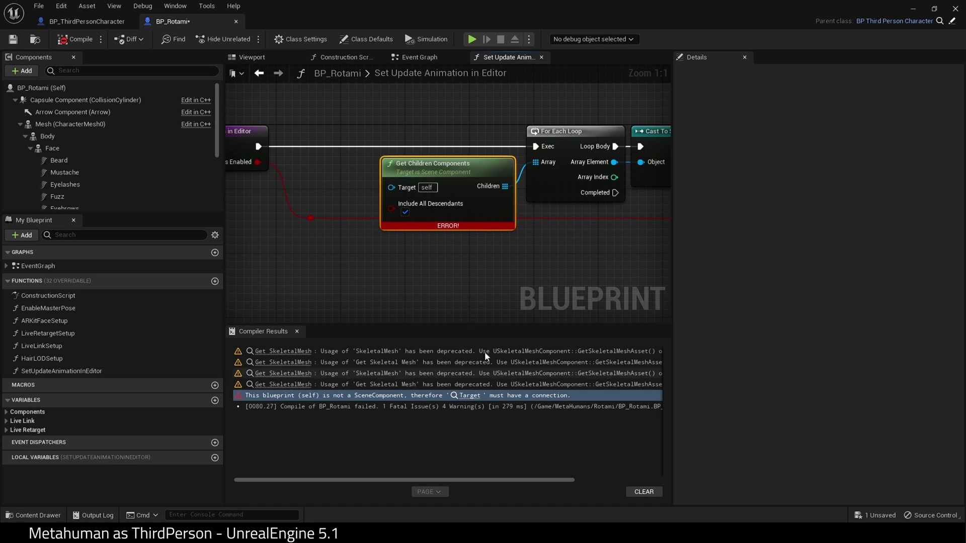
click(42, 124)
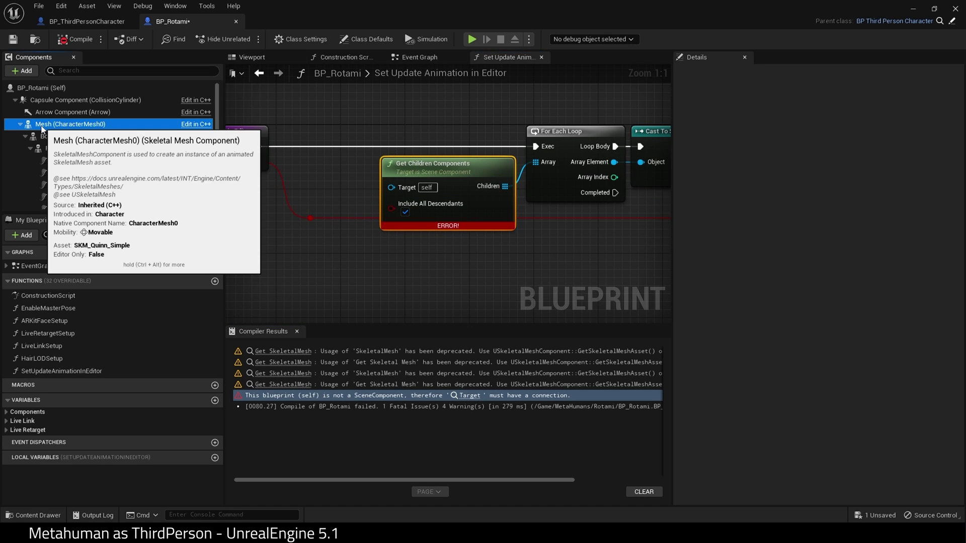
drag(43, 129, 391, 187)
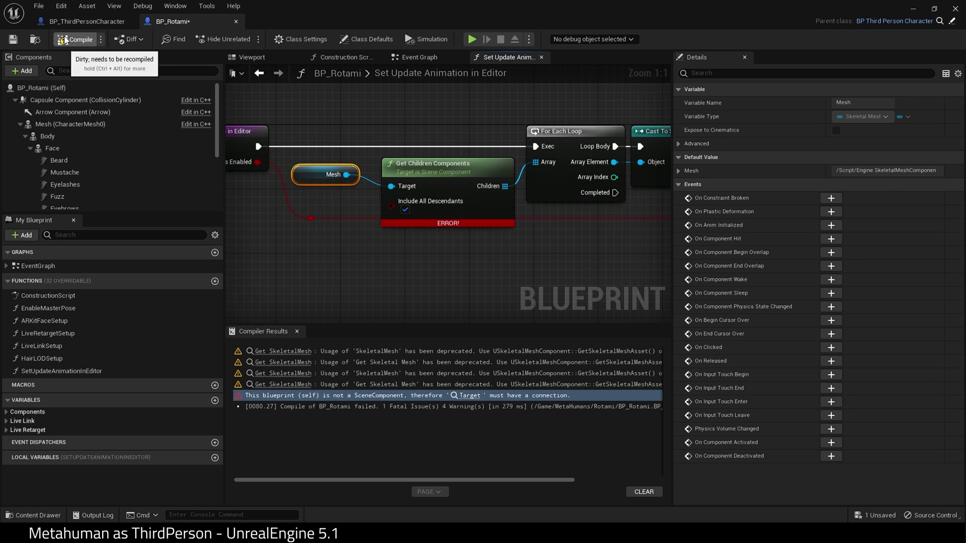
click(74, 39)
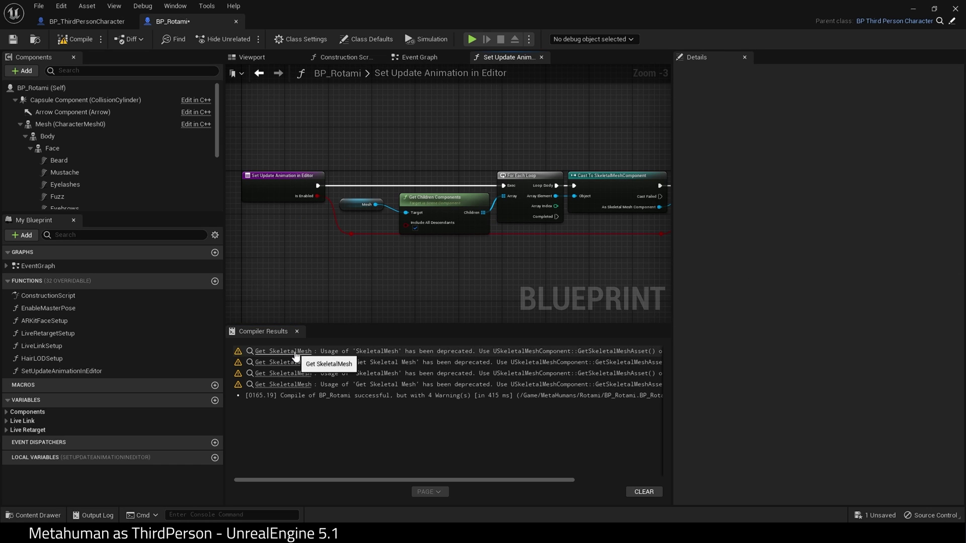
In Enable Master Pose, swap the deprecated Get Skeletal Mesh for Get Skeletal Mesh Asset feeding Post Process Anim Blueprint.
click(292, 384)
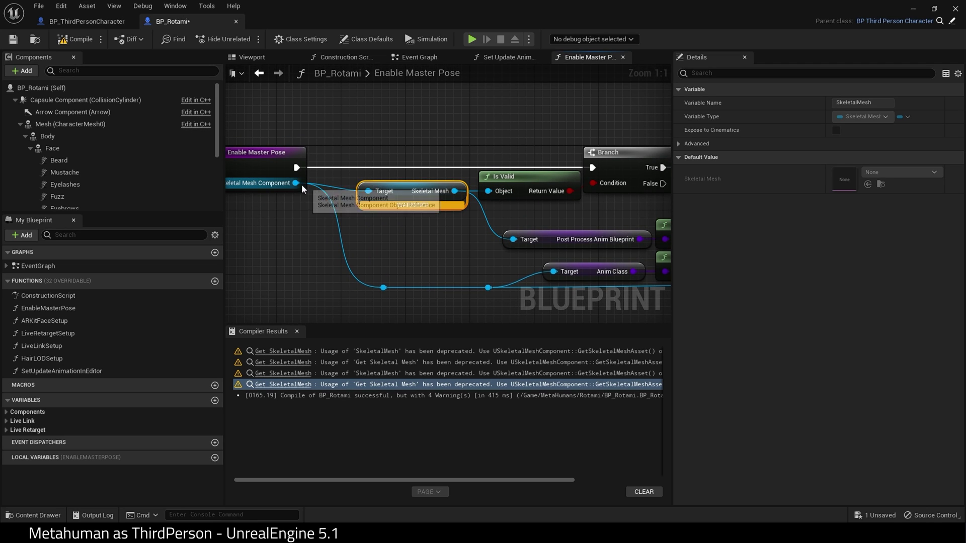
drag(295, 184, 321, 201)
drag(370, 233, 370, 234)
text(get ske)
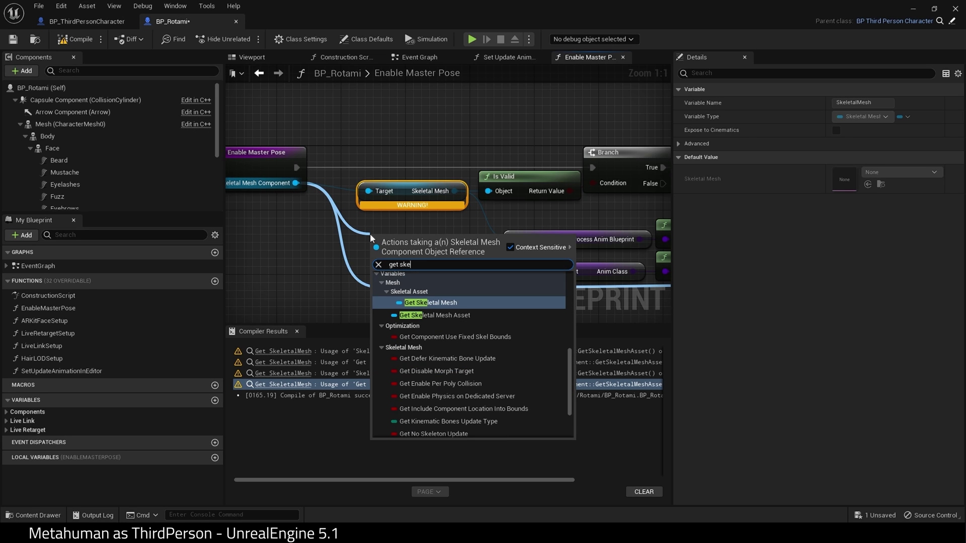
click(418, 317)
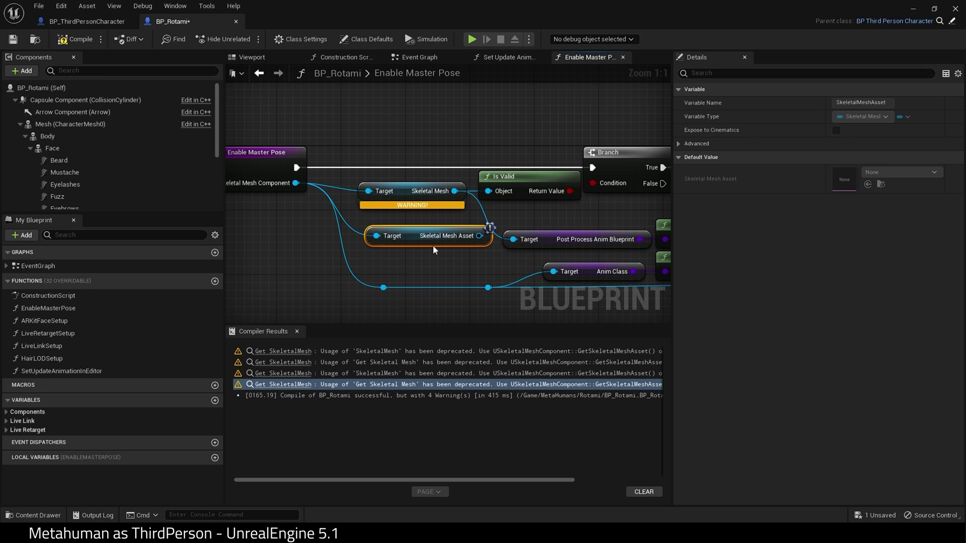
drag(440, 237, 485, 191)
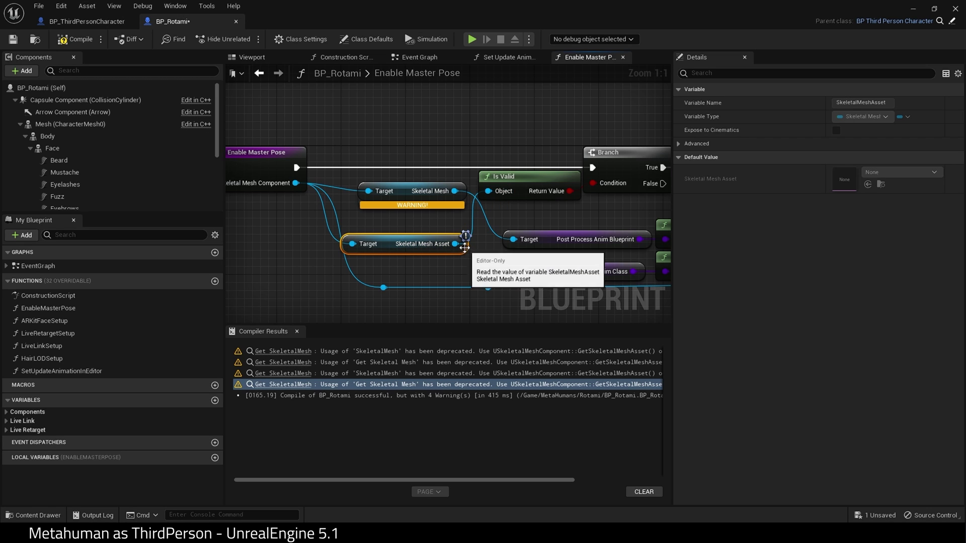
drag(455, 243, 512, 240)
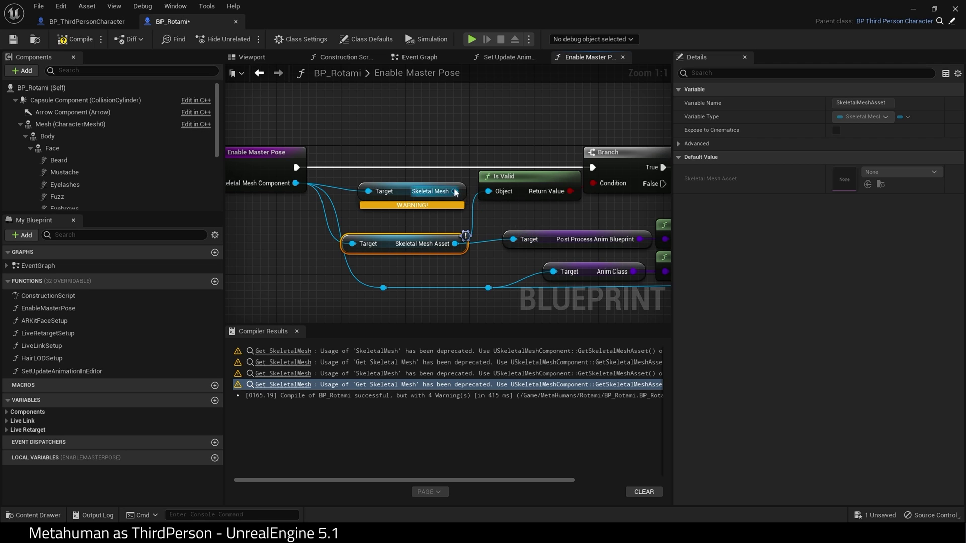
click(405, 190)
key(Delete)
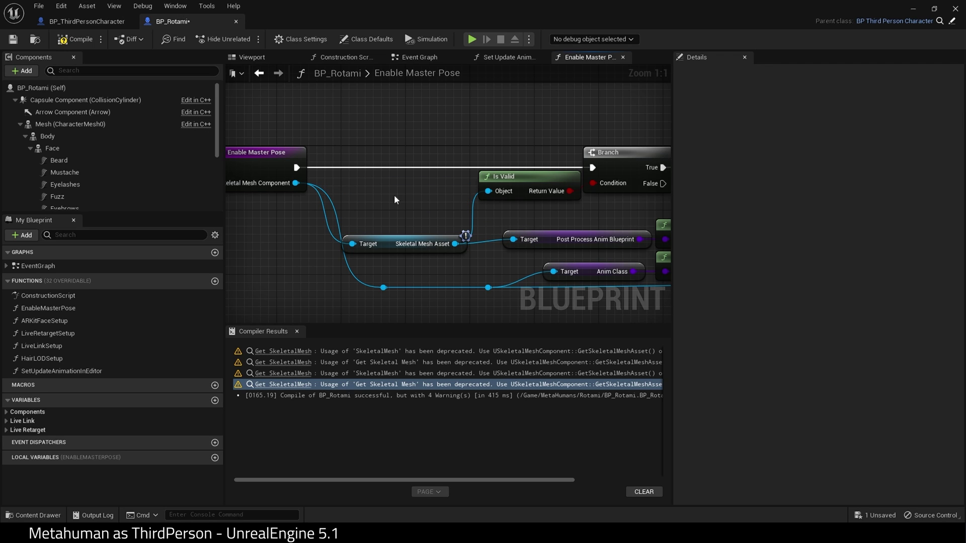
drag(396, 235, 395, 187)
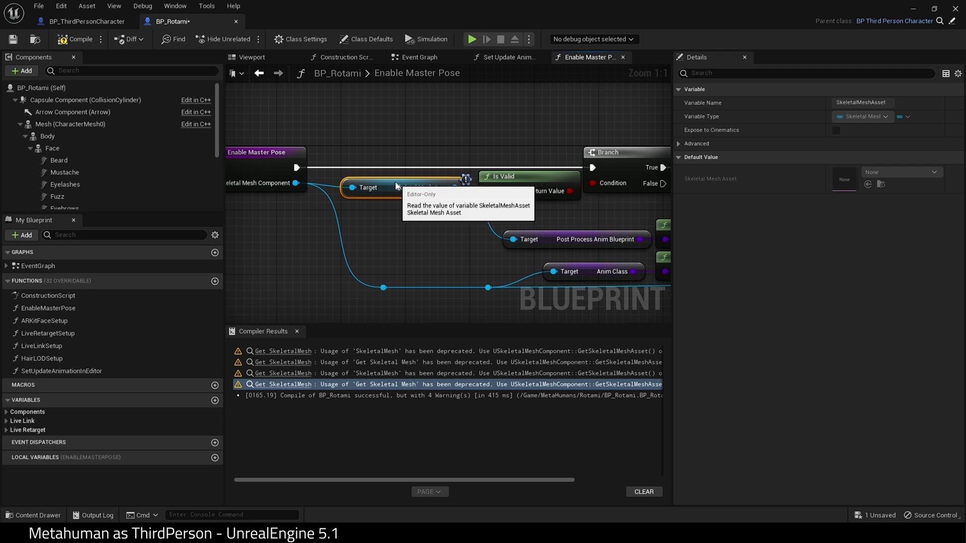
Replace Face's deprecated Get Skeletal Mesh in Construction Script with Get Skeletal Mesh Asset into Is Valid, then recompile.
click(74, 39)
click(276, 362)
drag(341, 219, 352, 271)
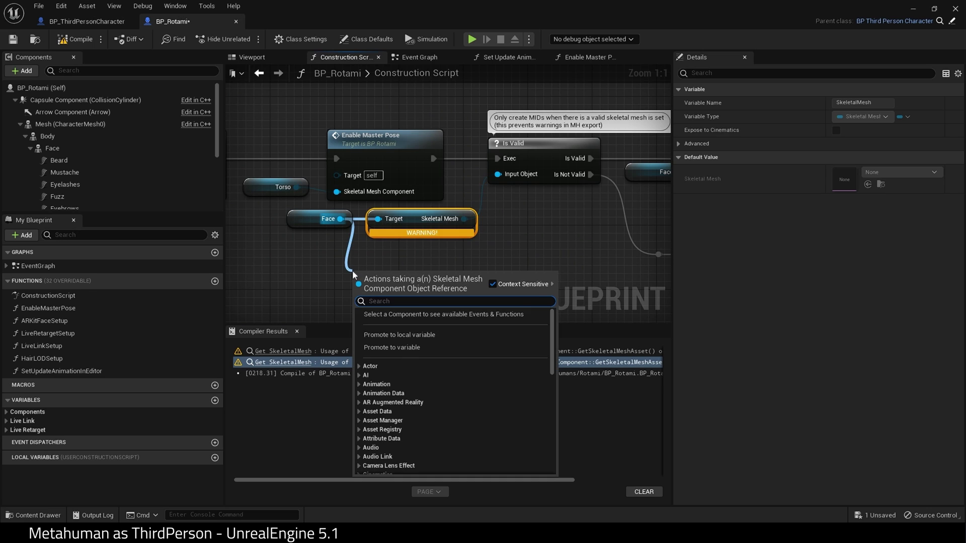
text(get skel)
click(417, 352)
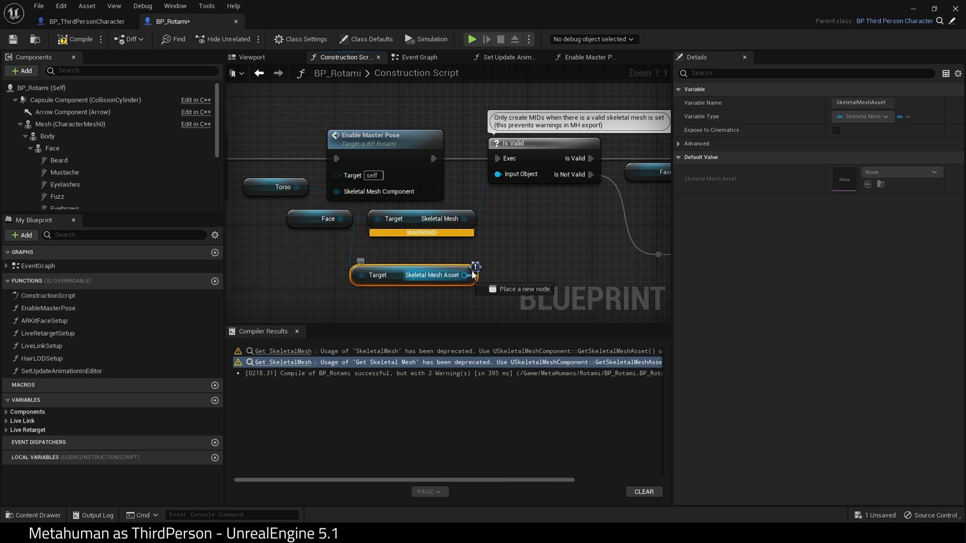
drag(464, 275, 497, 174)
click(421, 218)
key(Delete)
click(64, 46)
key(Home)
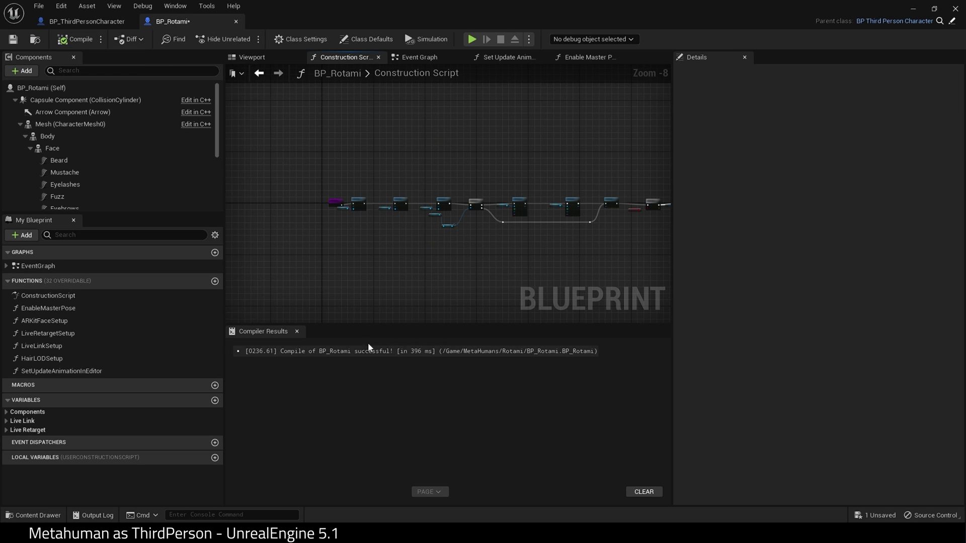
Save BP_Rotami and select all four input node groups in BP_ThirdPersonCharacter's Event Graph.
key(ctrl+s)
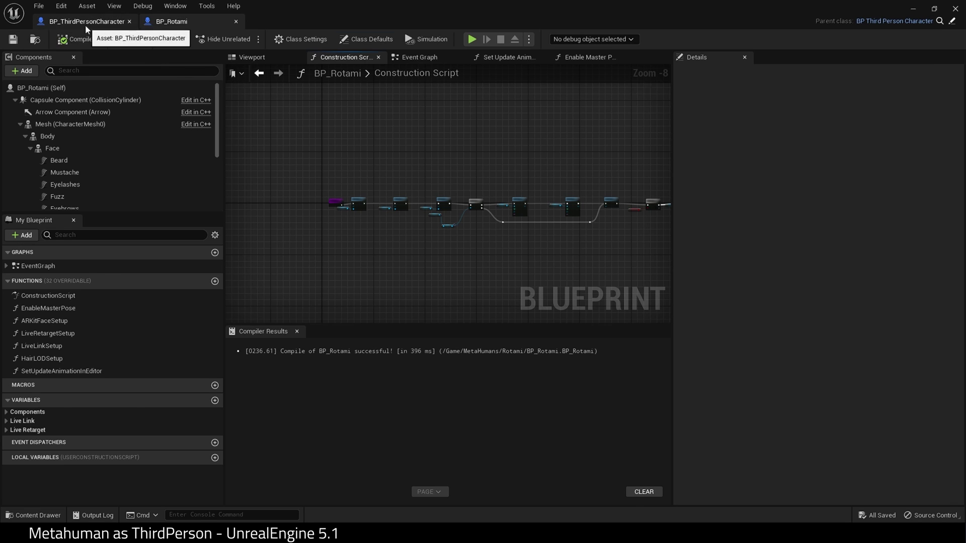
click(86, 24)
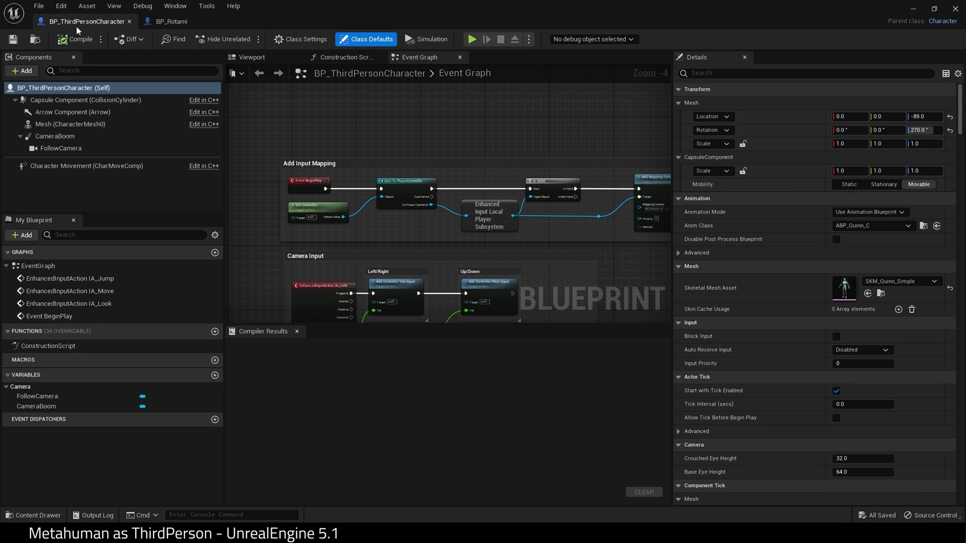
scroll(383, 86, down, 1)
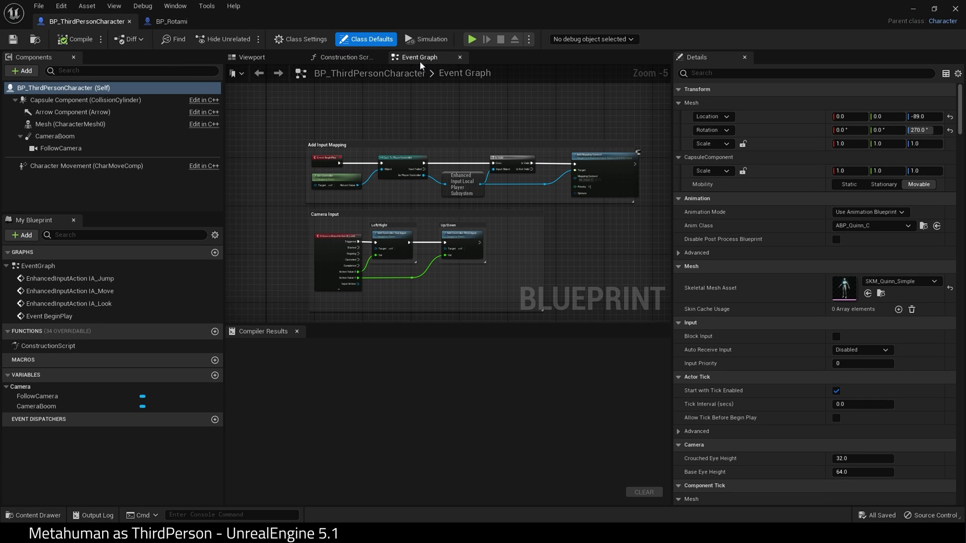
scroll(487, 150, down, 7)
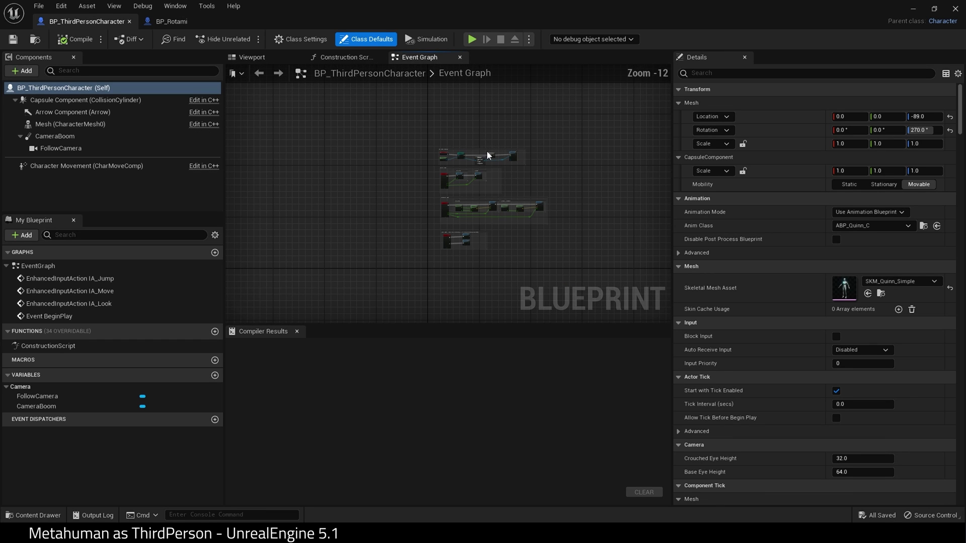
drag(564, 127, 466, 215)
drag(378, 277, 378, 278)
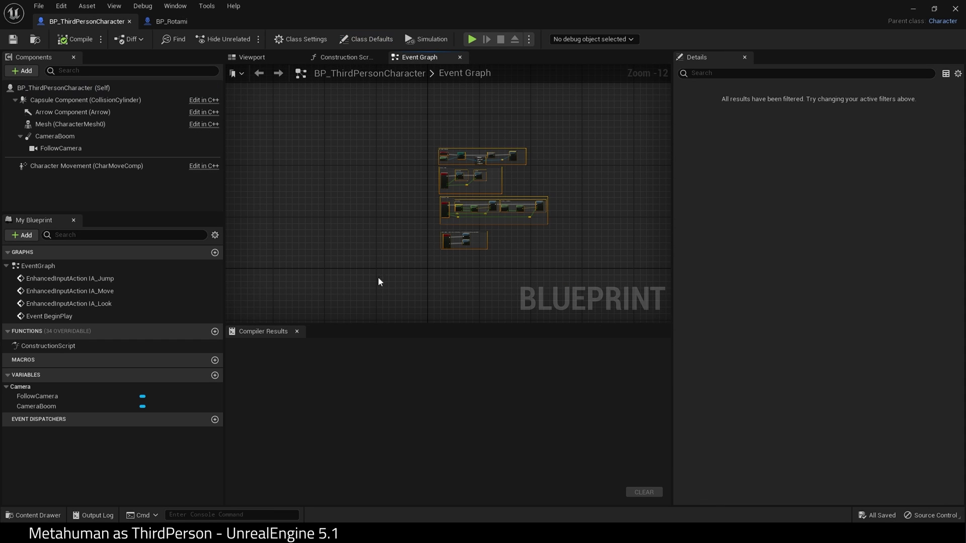
Pan through the Add Input Mapping, Camera, Movement and Jump Input groups to check them.
scroll(400, 160, up, 11)
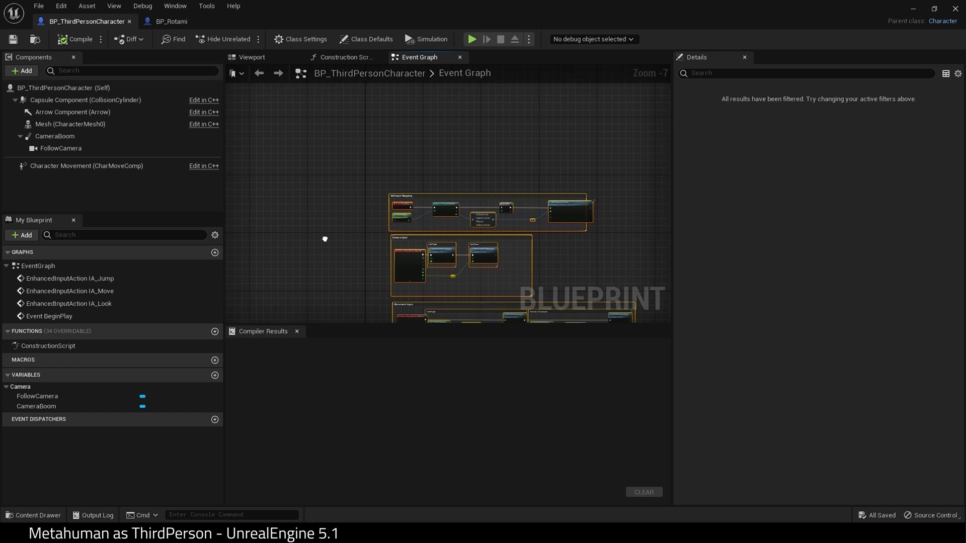
right_drag(339, 230, 316, 226)
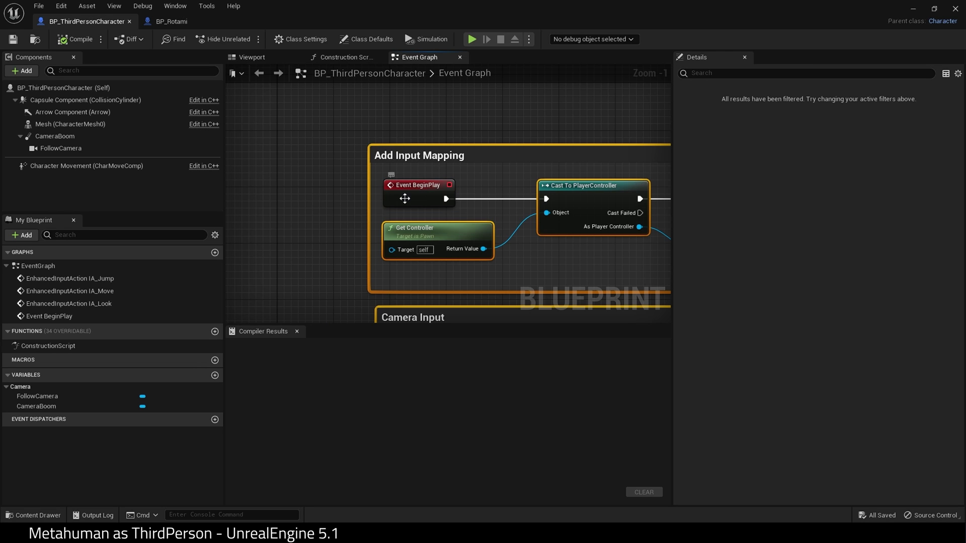
scroll(322, 189, down, 5)
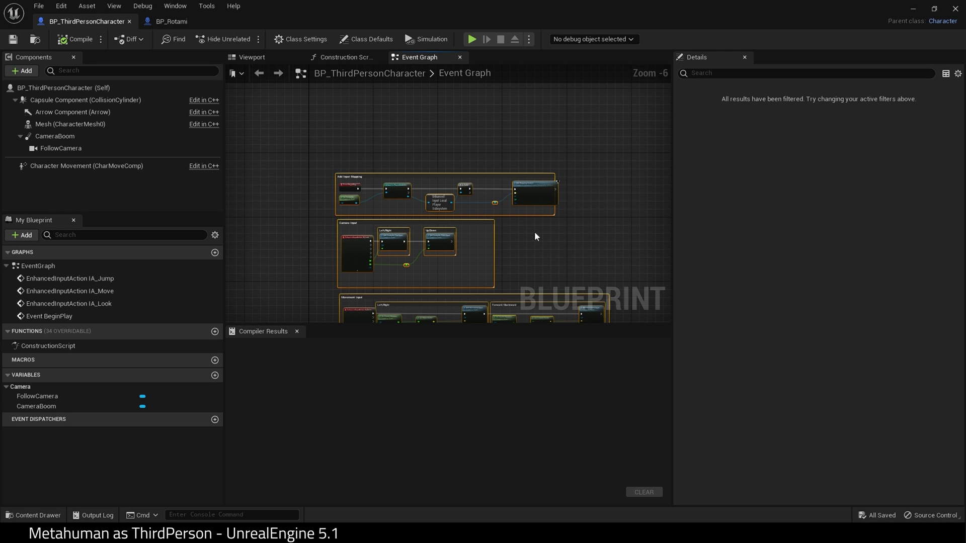
right_drag(534, 231, 561, 165)
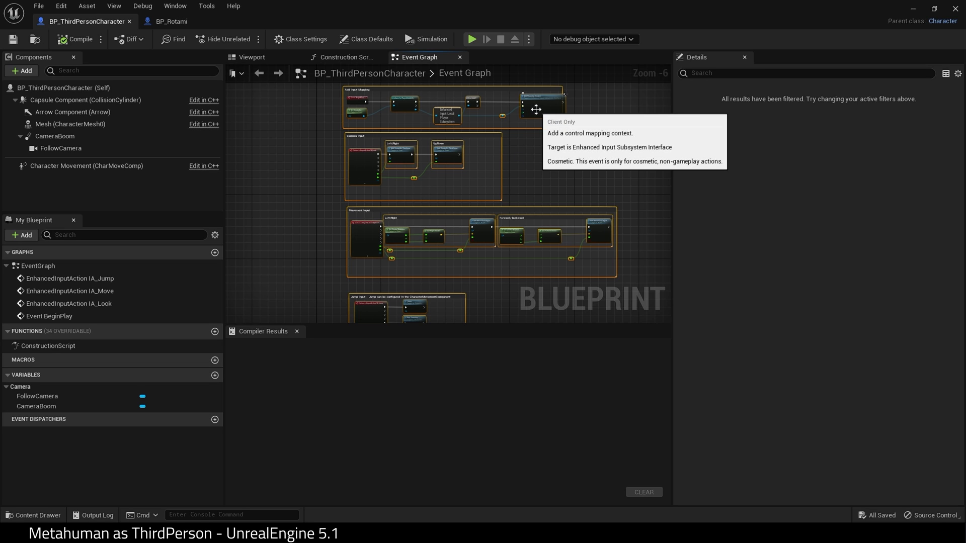
Paste the copied input mapping, camera, movement and jump groups into BP_Rotami's Event Graph.
click(162, 22)
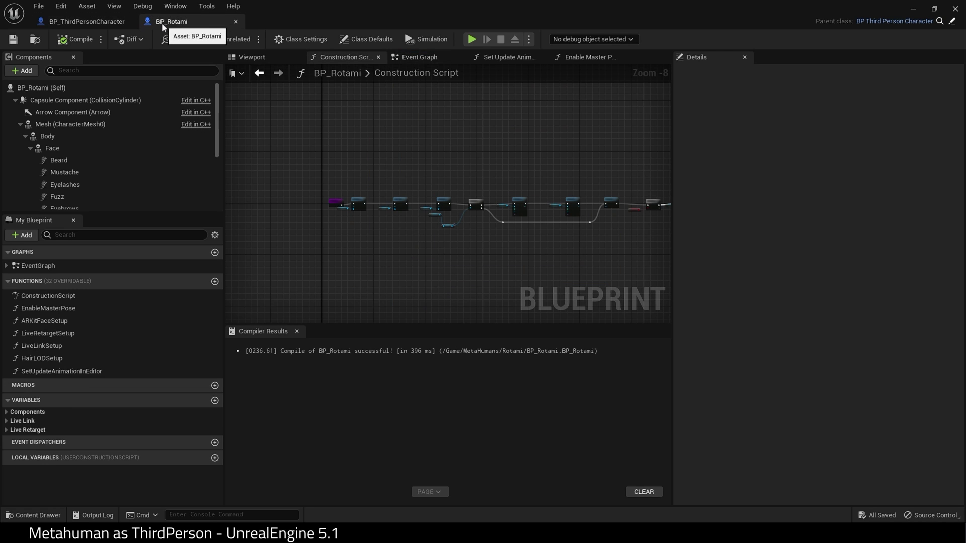
click(432, 58)
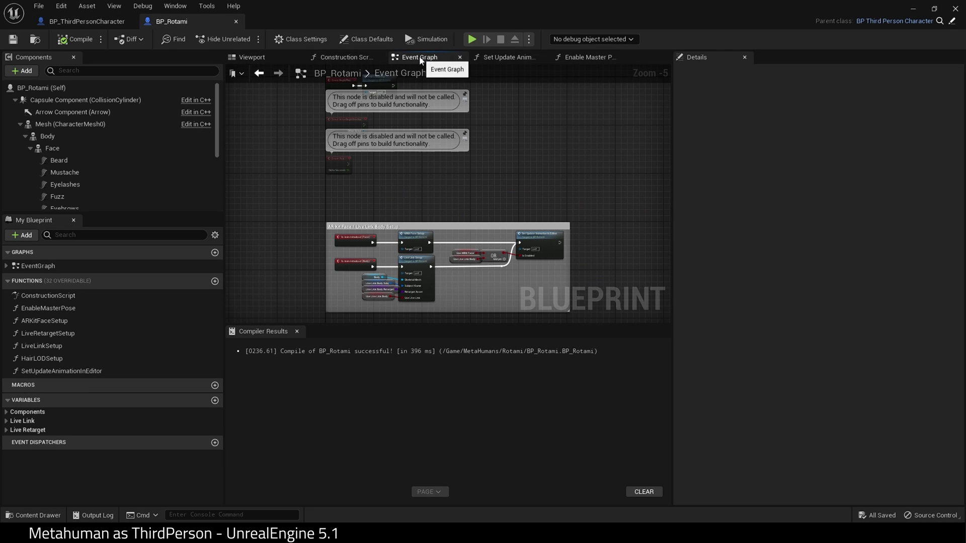
right_drag(567, 137, 439, 190)
scroll(442, 161, down, 2)
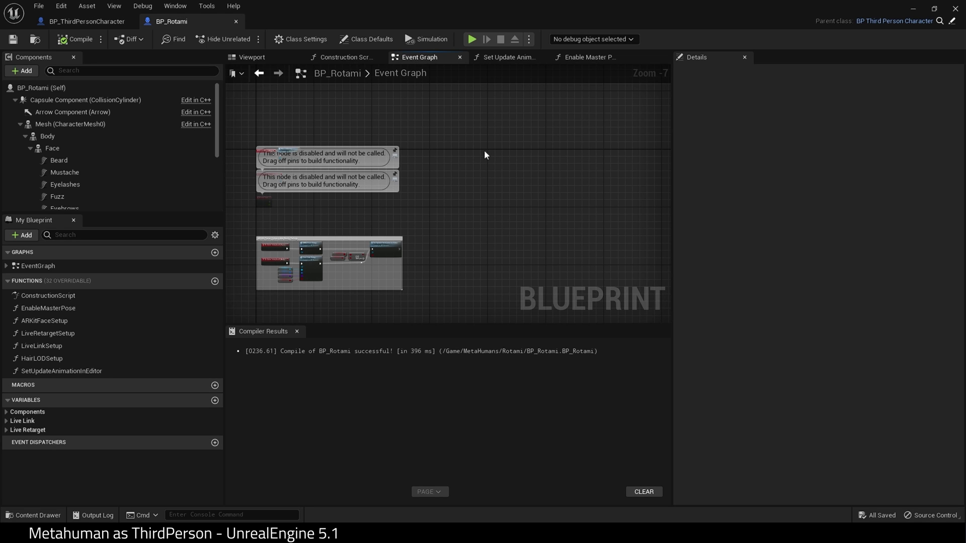
key(ctrl+v)
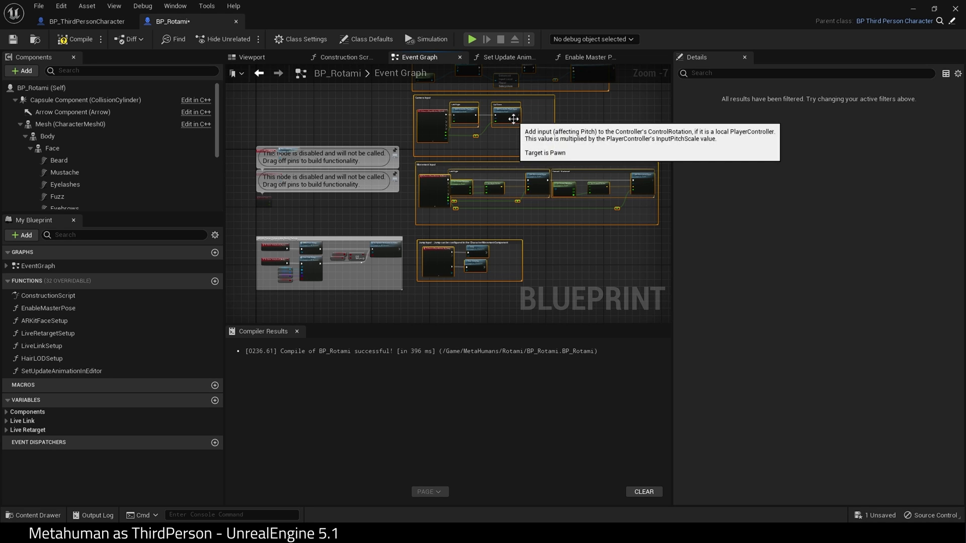
drag(535, 138, 523, 201)
click(364, 126)
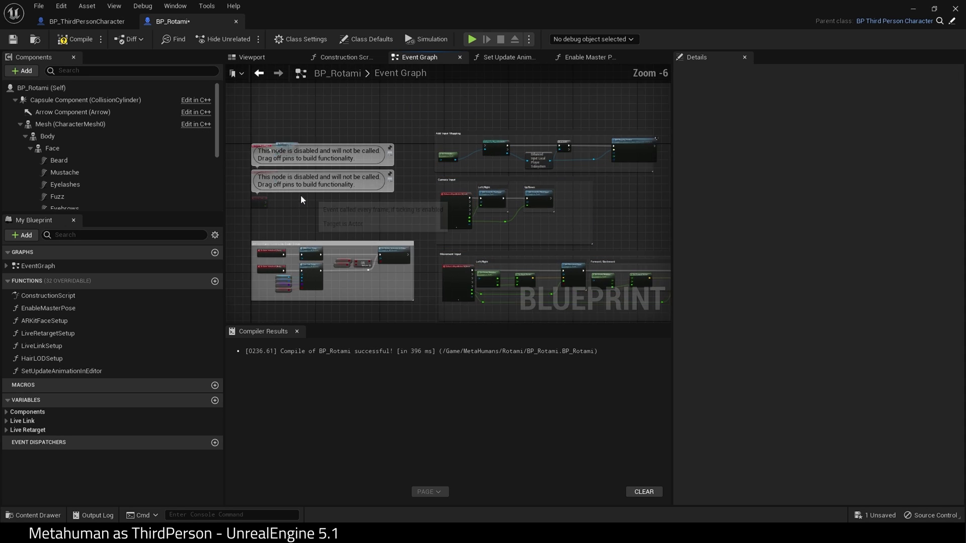
scroll(301, 200, up, 3)
scroll(258, 158, up, 4)
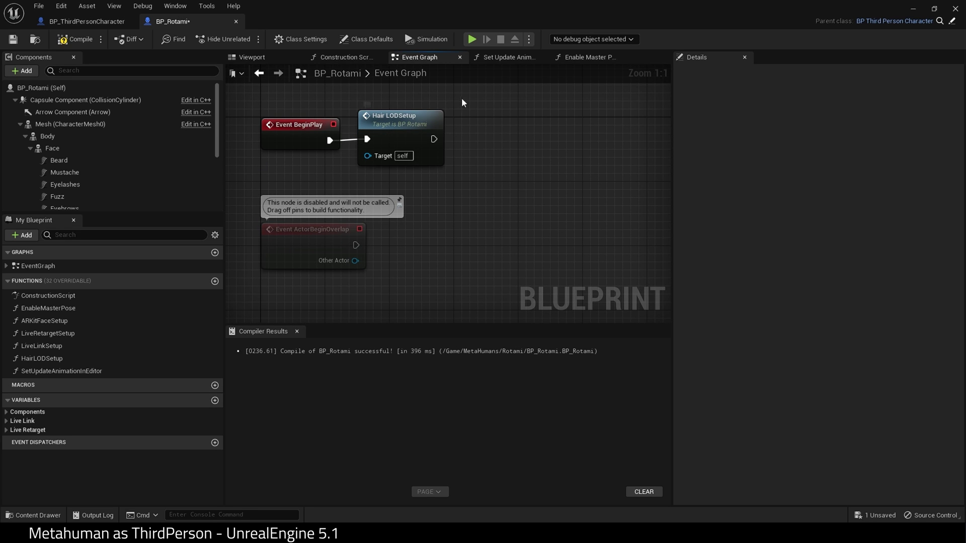
Move Event BeginPlay and Hair LODSetup ahead of Add Input Mapping and connect Hair LODSetup to Cast To PlayerController.
drag(327, 166, 327, 166)
drag(433, 133, 588, 146)
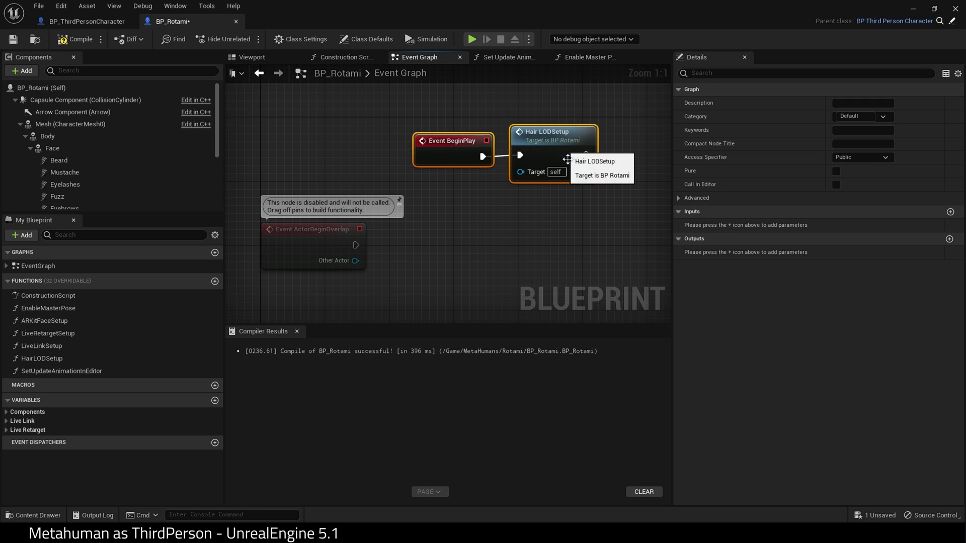
scroll(612, 246, down, 3)
right_drag(612, 246, 382, 241)
scroll(359, 201, down, 1)
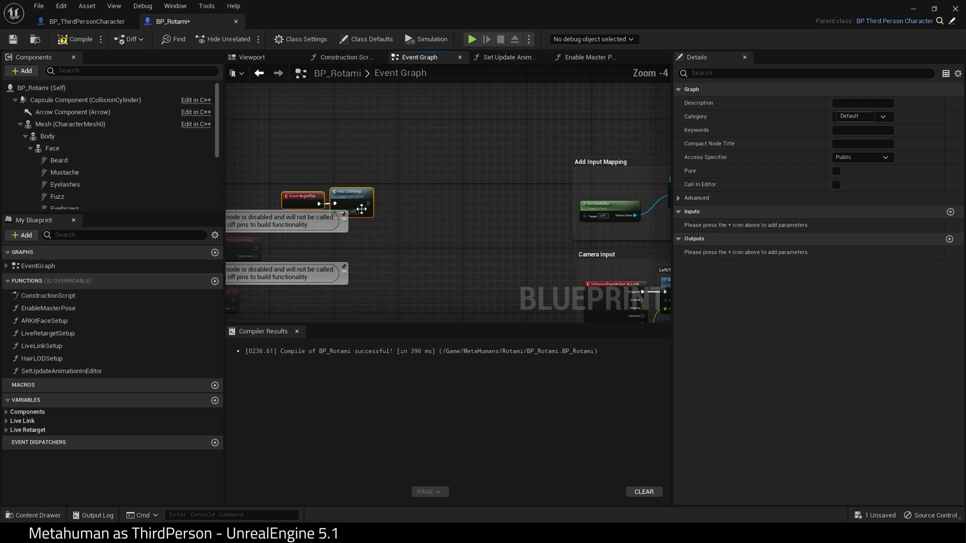
drag(359, 198, 524, 186)
right_drag(524, 186, 383, 245)
click(381, 243)
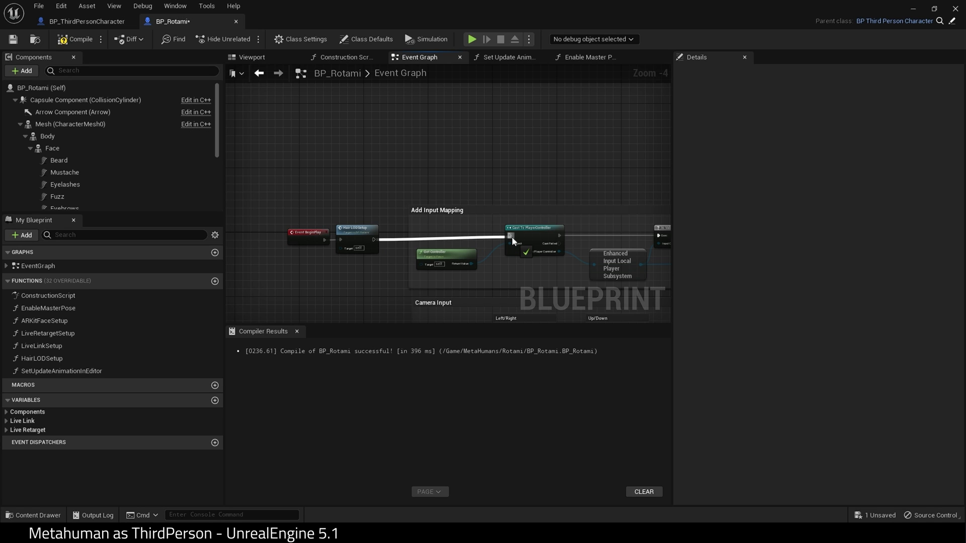
drag(512, 236, 511, 237)
scroll(533, 242, up, 3)
right_drag(473, 291, 614, 273)
Straighten the connections between Event BeginPlay and Hair LODSetup.
drag(266, 229, 267, 230)
right_click(346, 211)
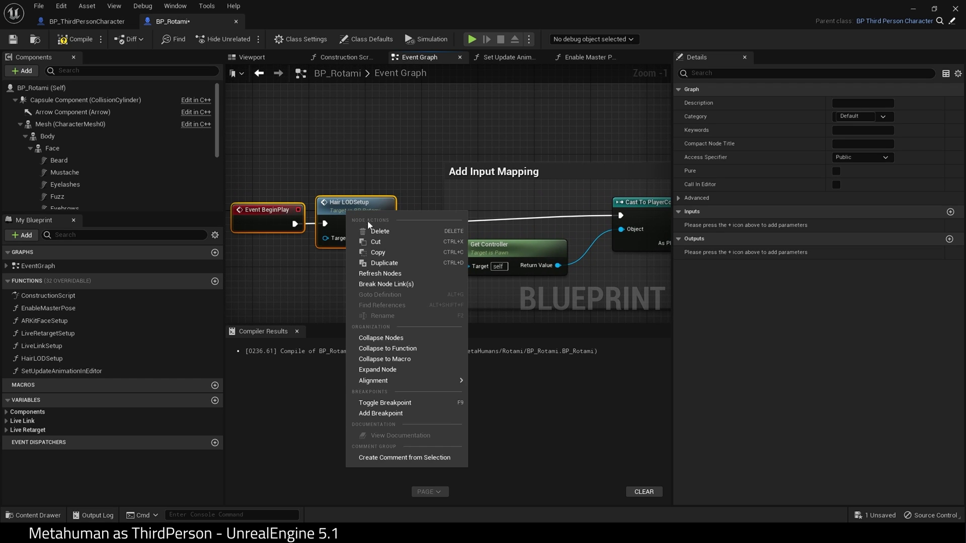
mouse_move(456, 383)
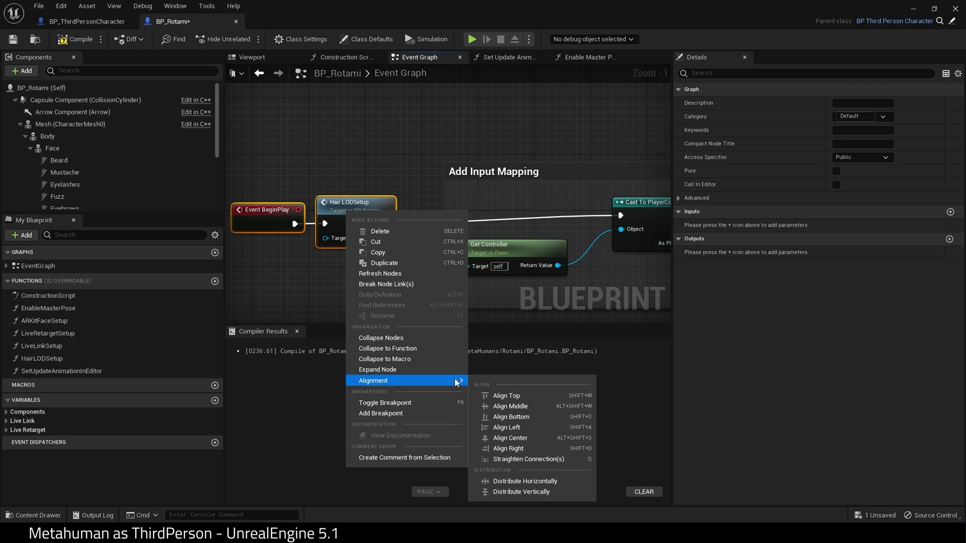
click(515, 459)
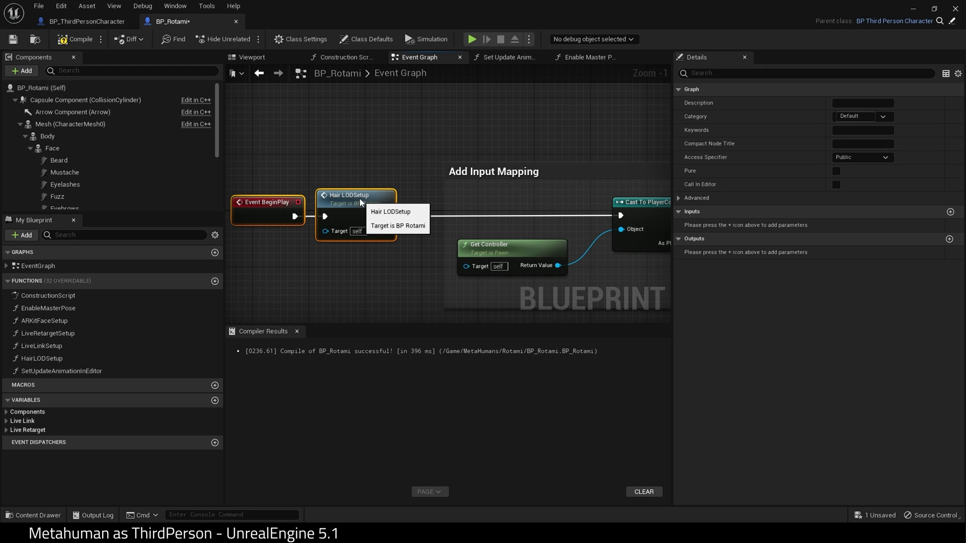
right_drag(395, 266, 414, 260)
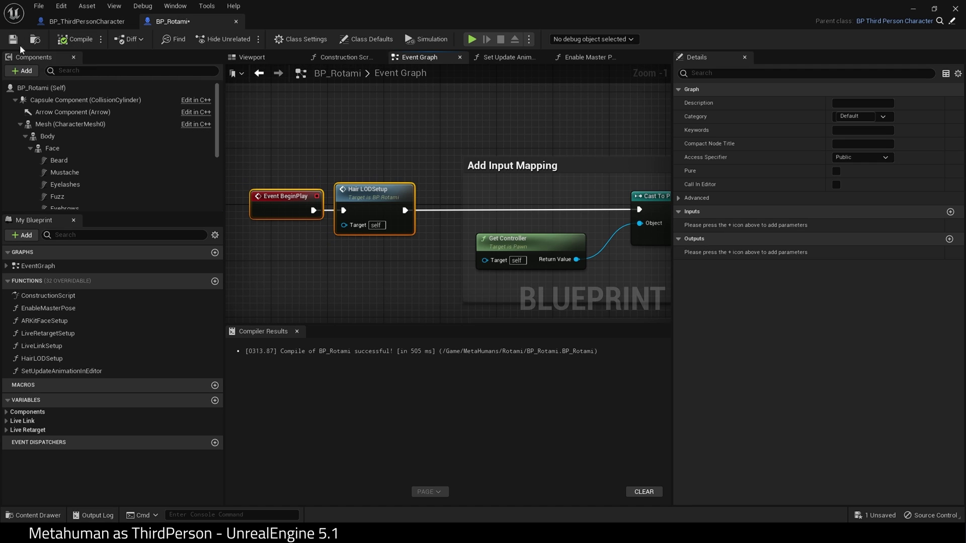
Reset the MetaHuman Body component's rotation to its default.
click(56, 124)
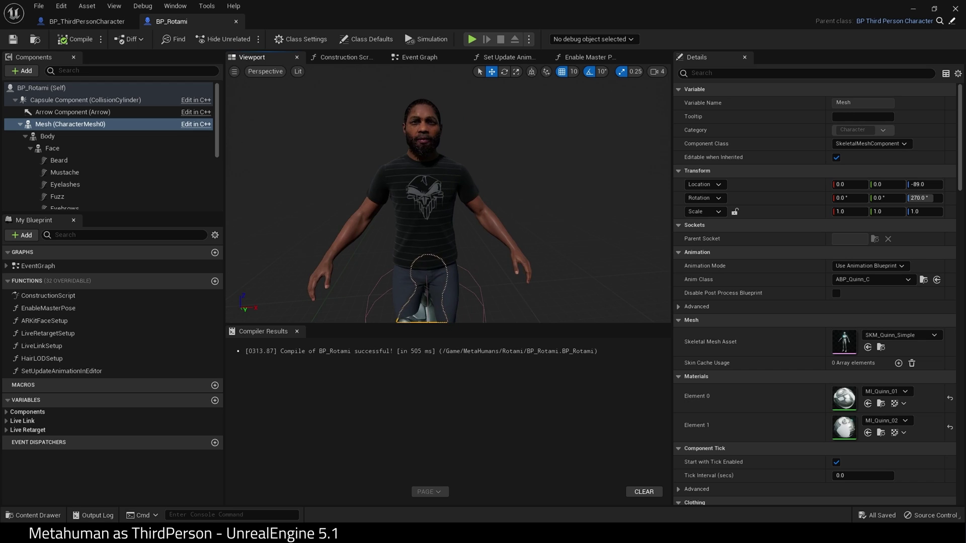
click(48, 137)
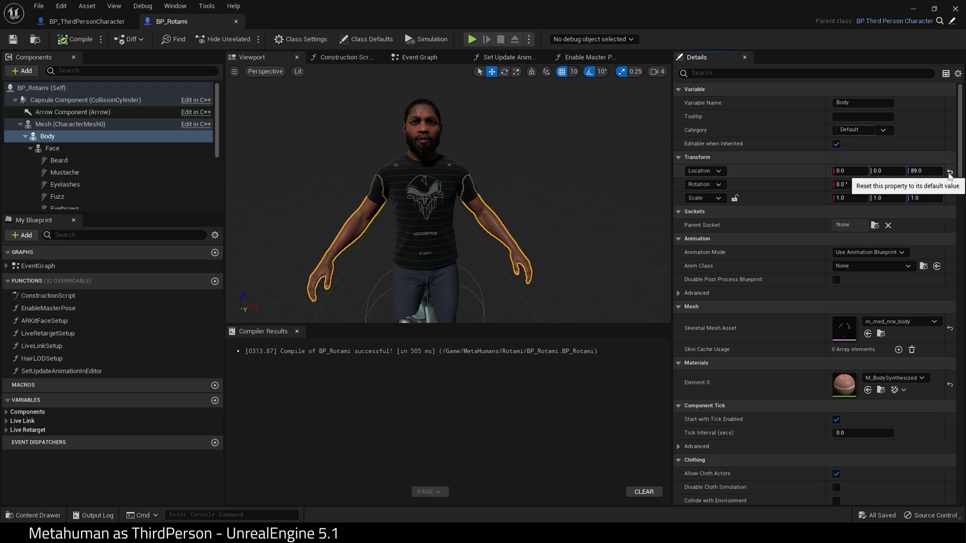
click(950, 185)
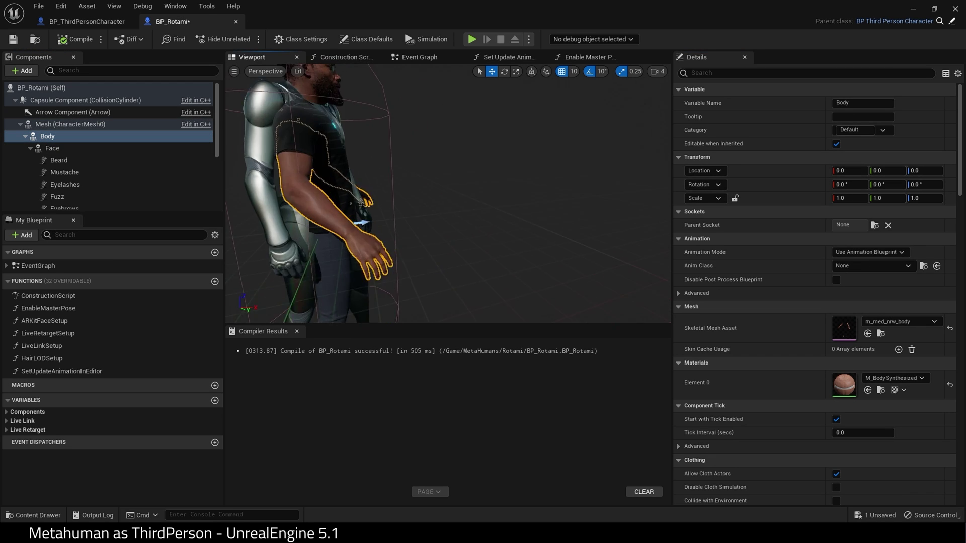
Hide the inherited Mesh and set Visibility Based Anim Tick Option to Always Tick Pose and Refresh Bones.
click(72, 126)
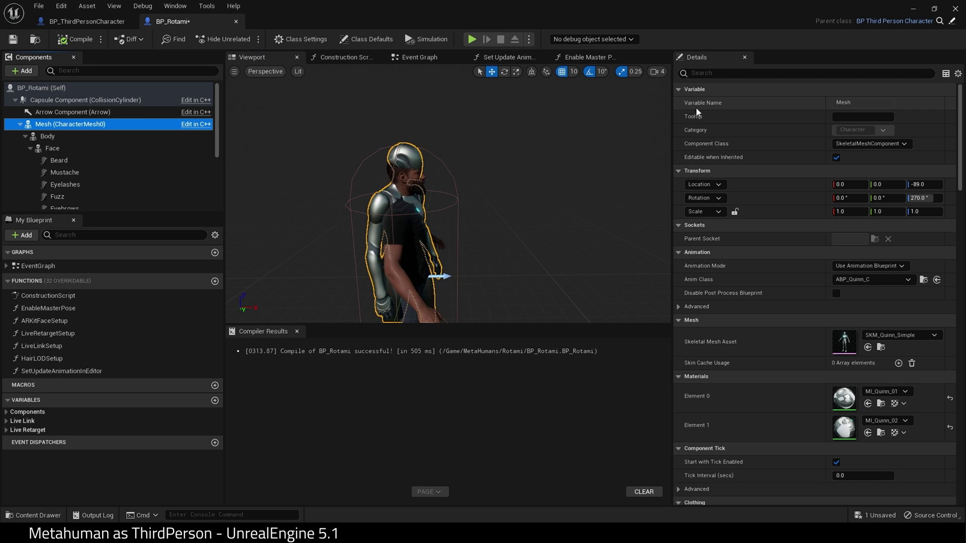
click(713, 74)
text(vis)
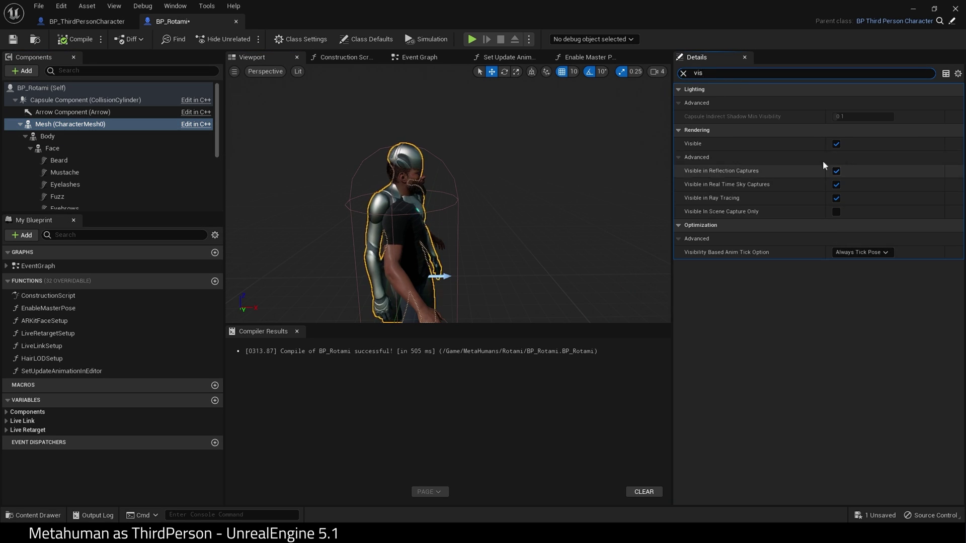
click(836, 144)
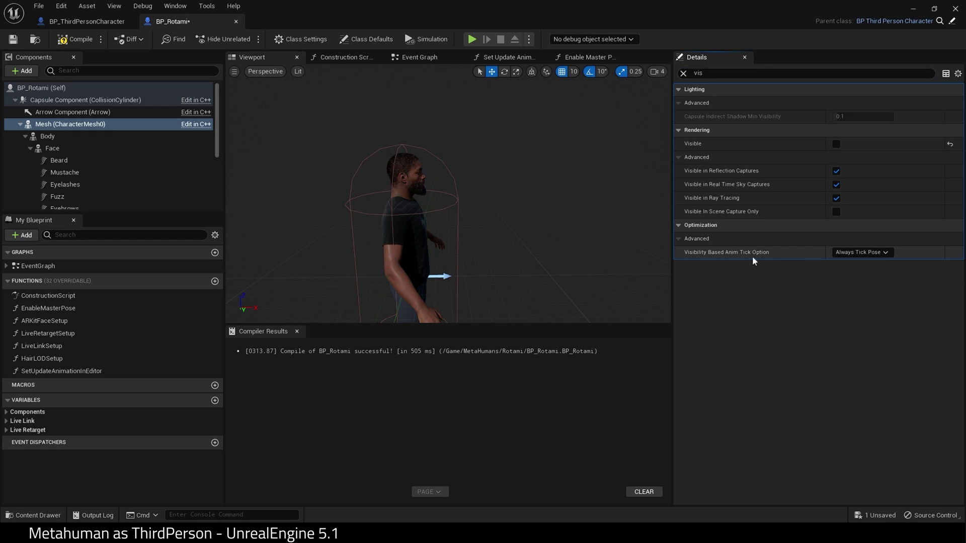
click(861, 253)
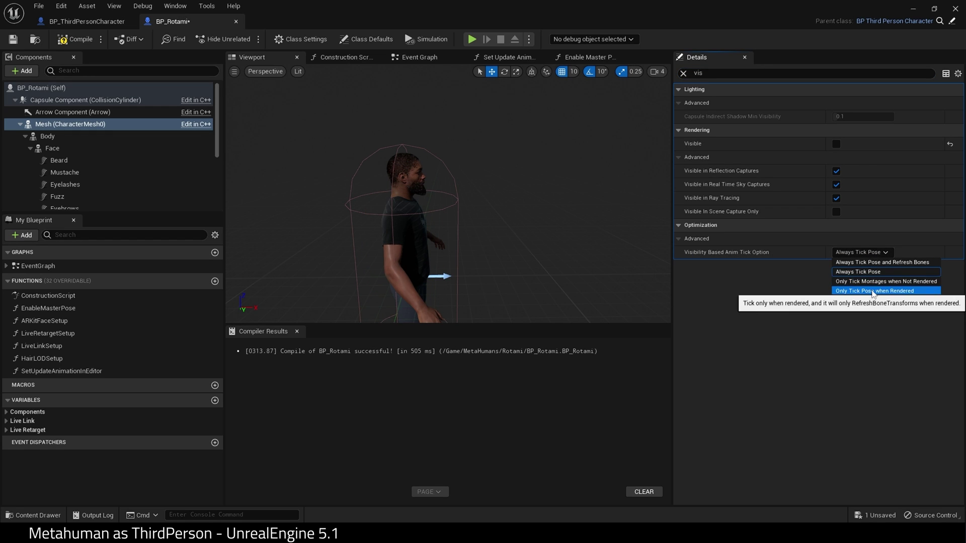
click(909, 263)
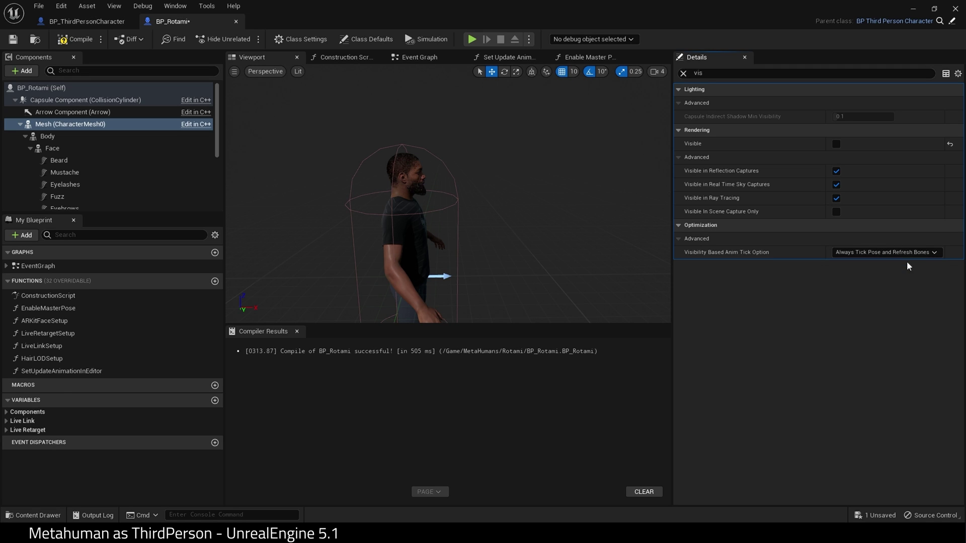
Make UseLiveRetargetMode default to true in BP_Rotami, compiling before and after.
click(75, 38)
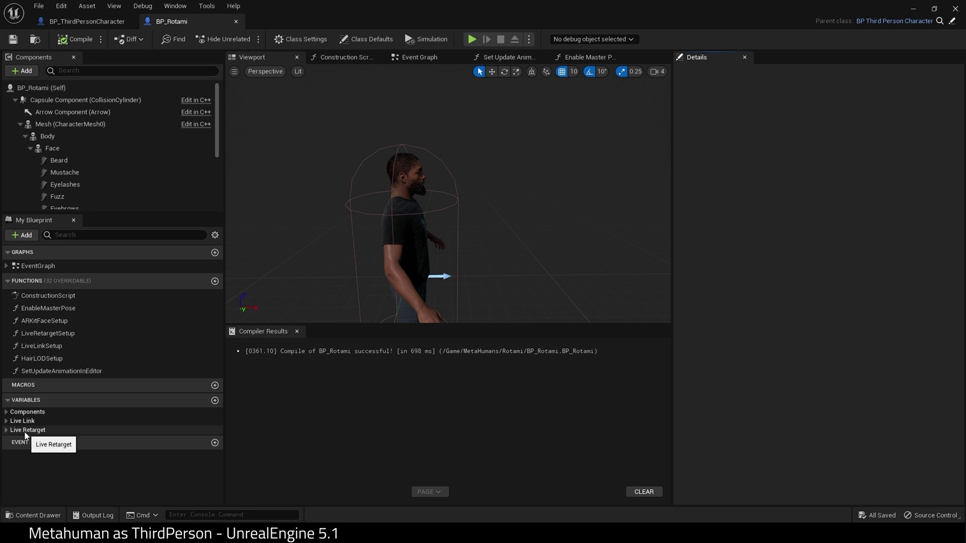
click(6, 431)
click(76, 442)
click(683, 74)
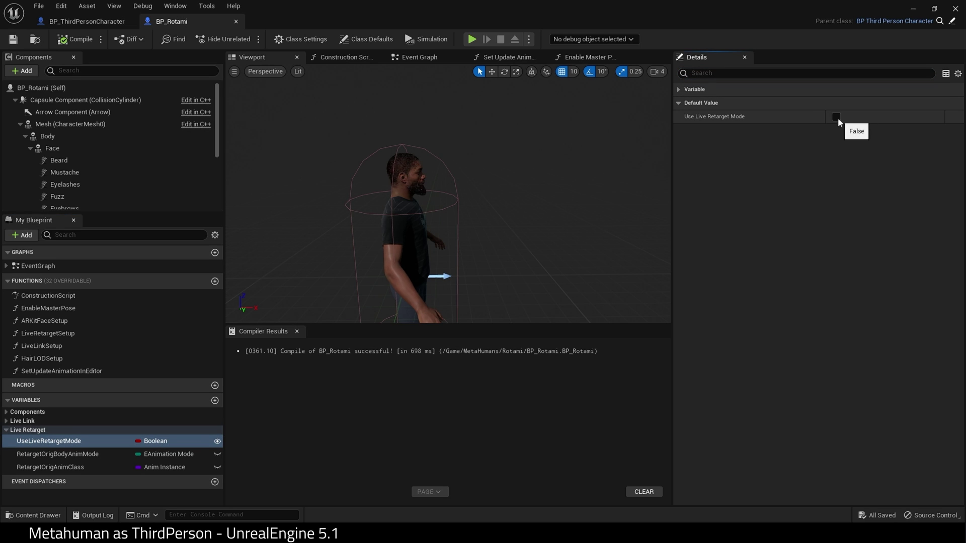
click(836, 116)
click(13, 39)
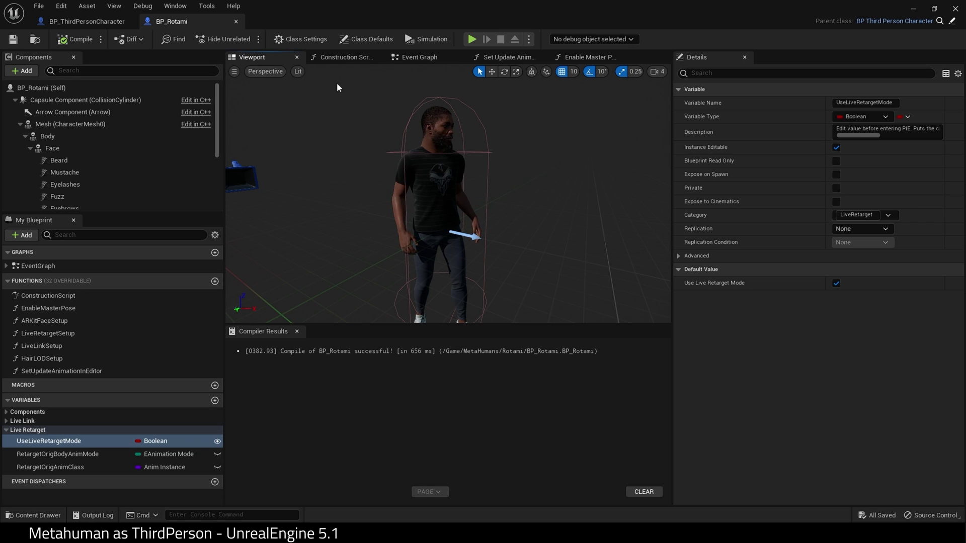
In Live Retarget Setup, browse to RTG_metahuman_base_skel_AnimBP in the Content Browser.
double_click(42, 335)
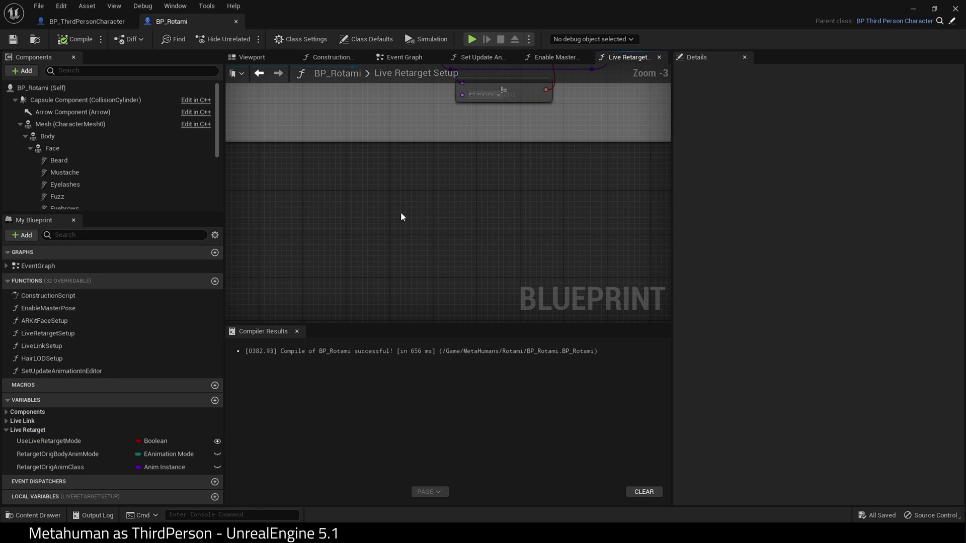
scroll(403, 302, down, 4)
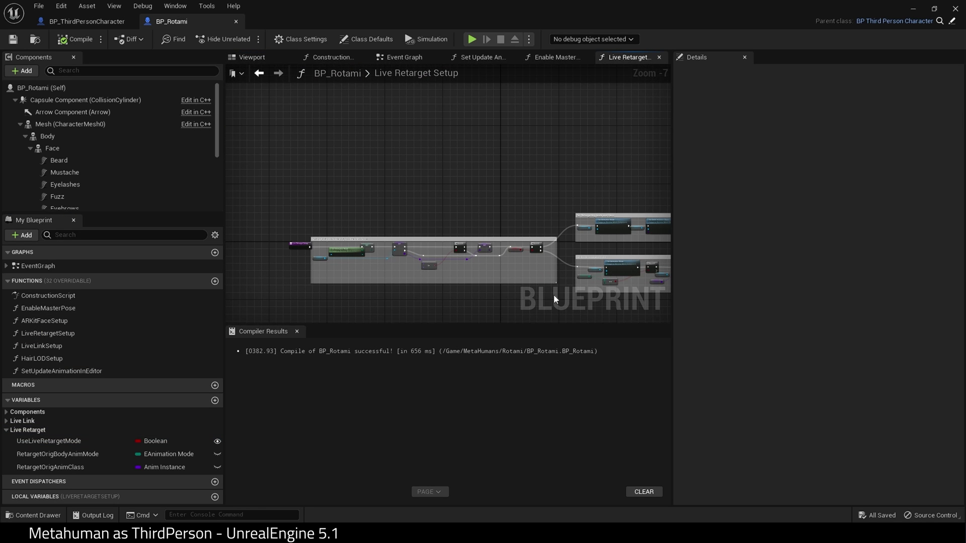
scroll(555, 299, up, 8)
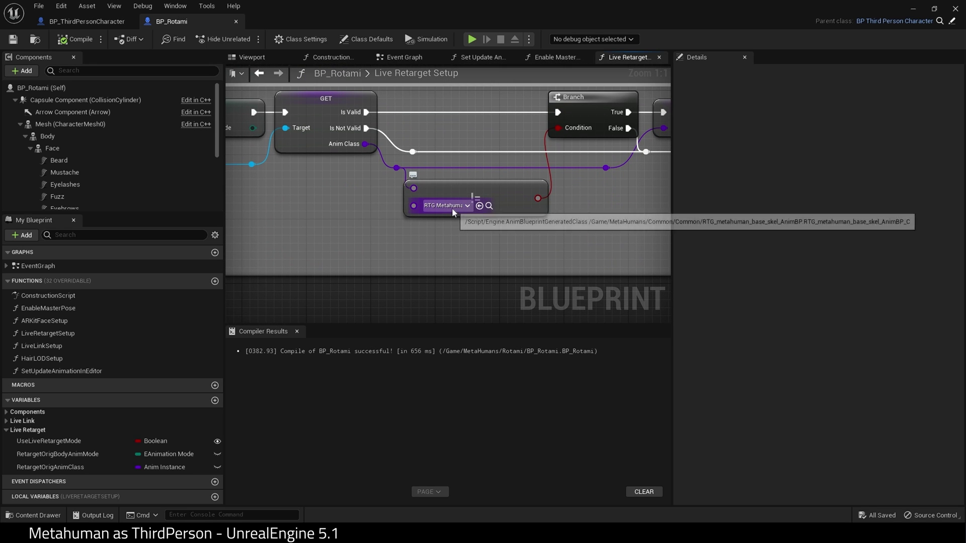
click(489, 206)
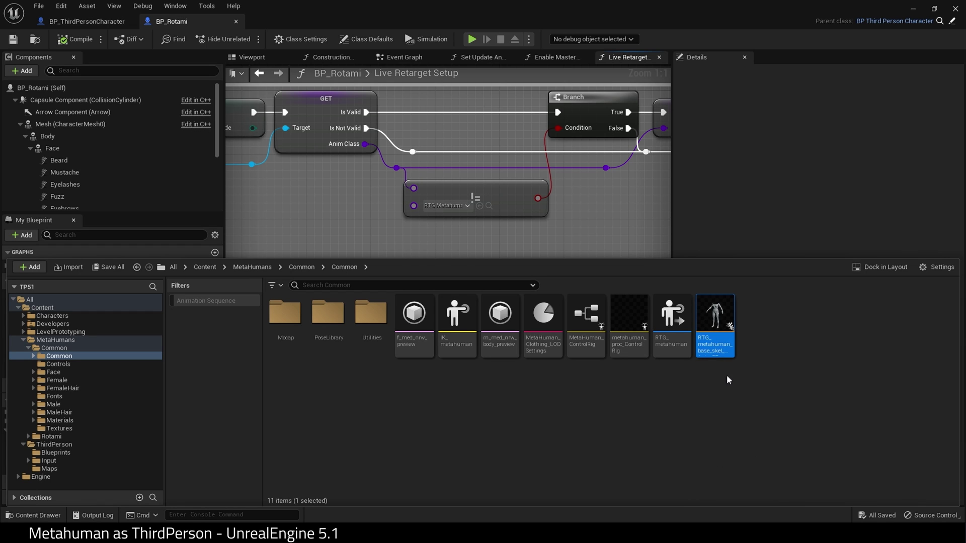
Open RTG_metahuman_base_skel_AnimBP's AnimGraph and select the Retarget Pose From Mesh node.
double_click(715, 310)
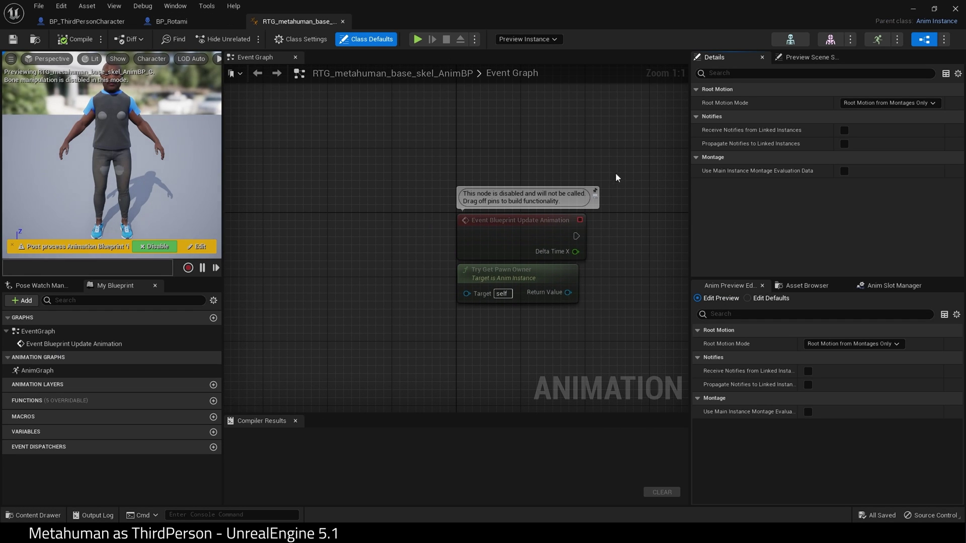
click(36, 373)
double_click(37, 375)
click(409, 277)
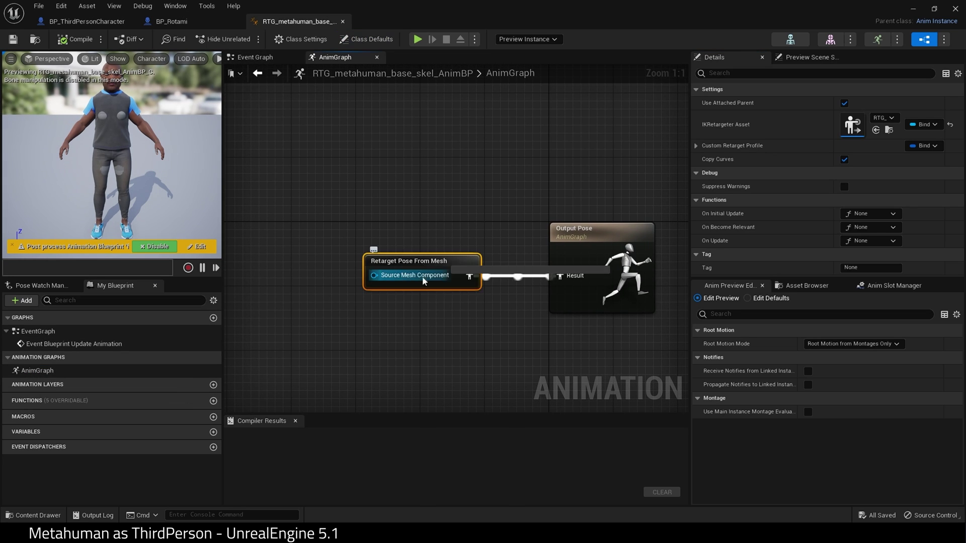
right_drag(457, 339, 358, 332)
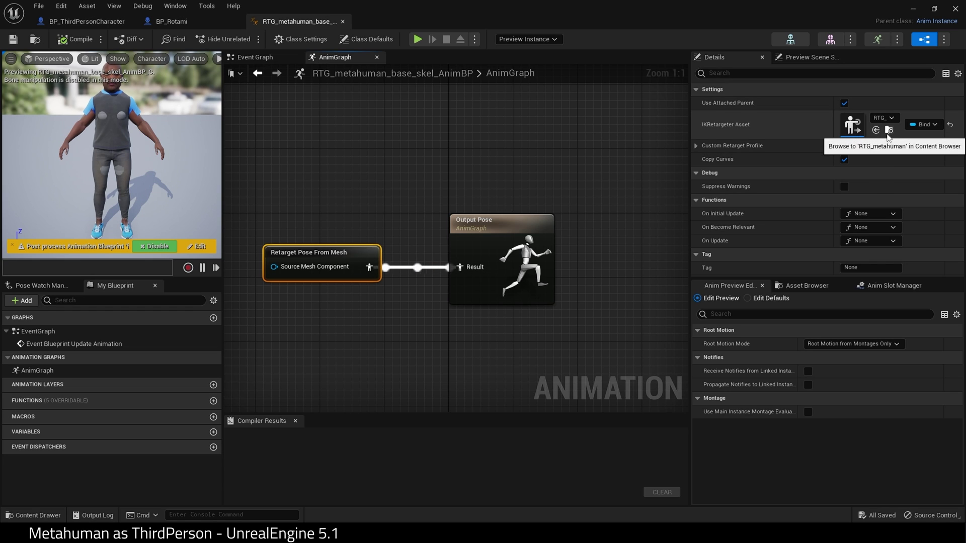
Duplicate RTG_metahuman as RTG_UE5_metahuman, assign it to the node, and compile.
click(889, 131)
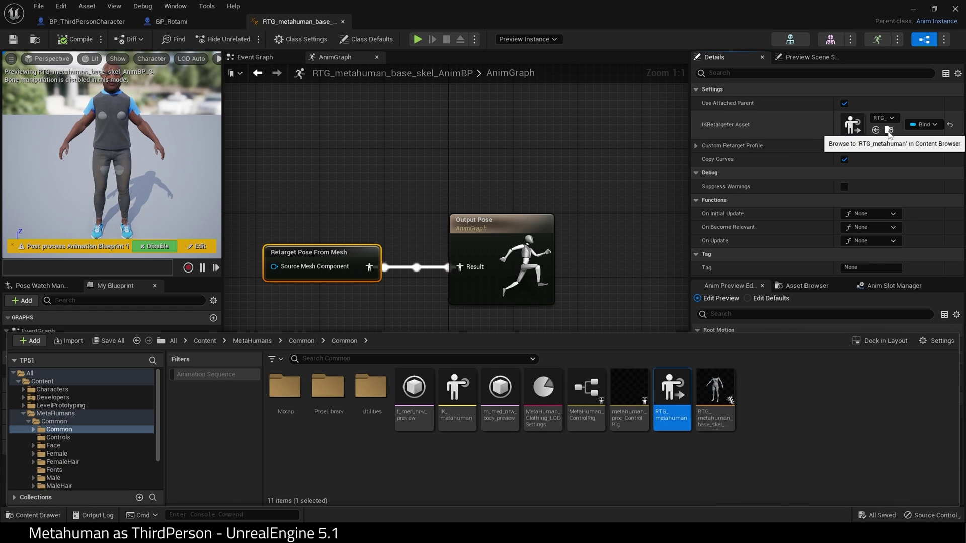
right_click(678, 398)
click(726, 226)
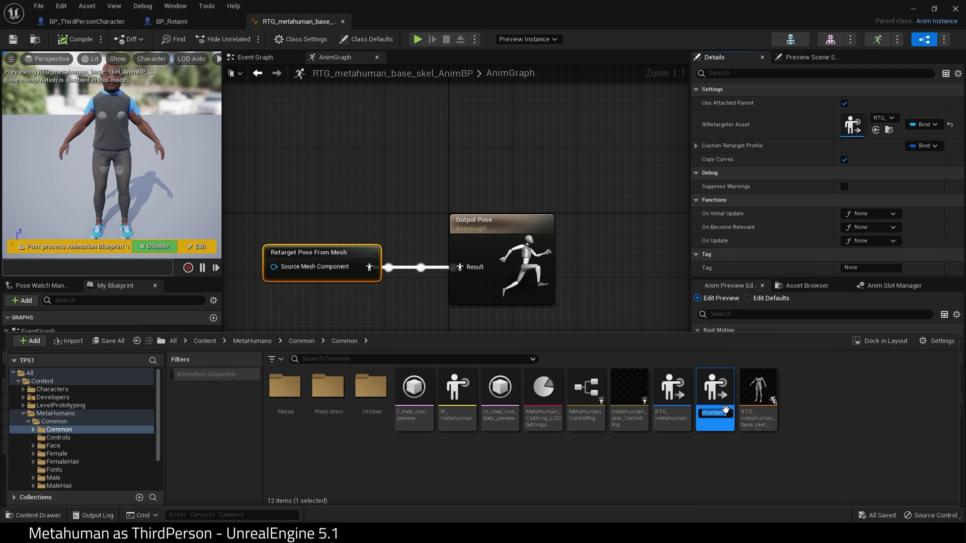
key(BackSpace)
key(Home)
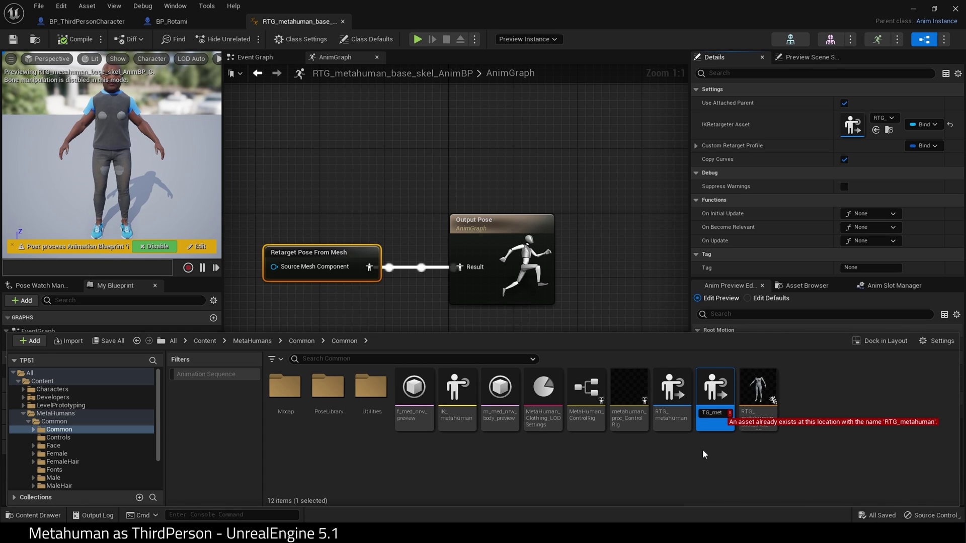
key(Right)
key(Right)
key(Right)
key(Right)
text(UE5_)
key(Return)
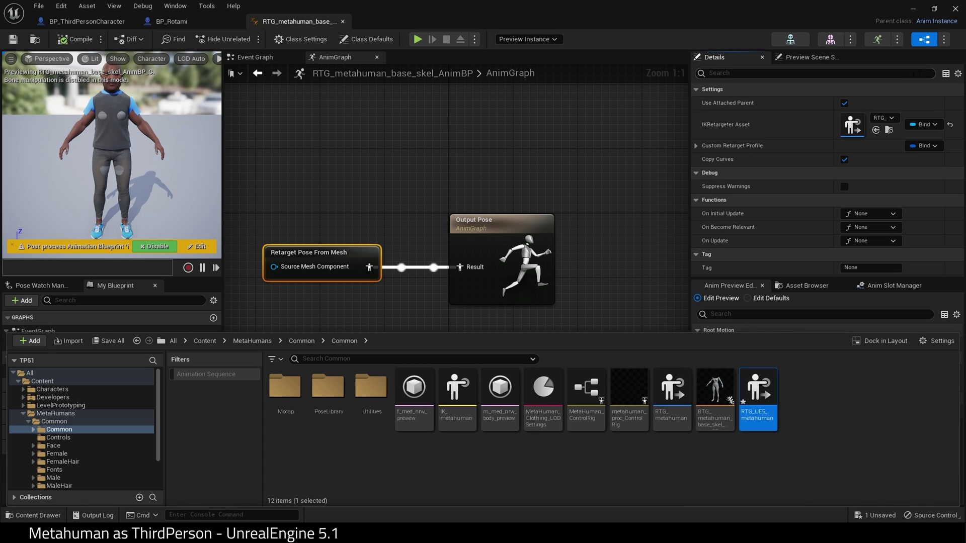
click(877, 132)
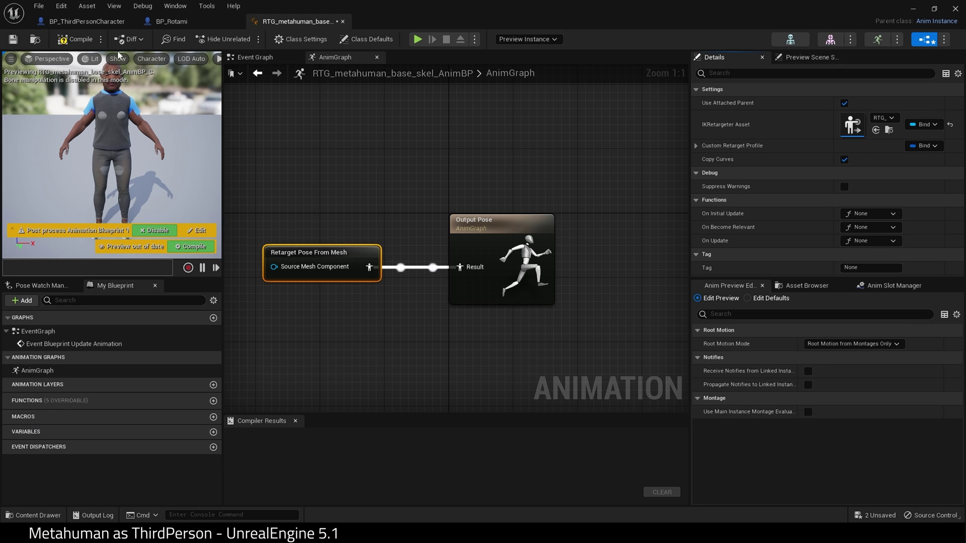
click(80, 40)
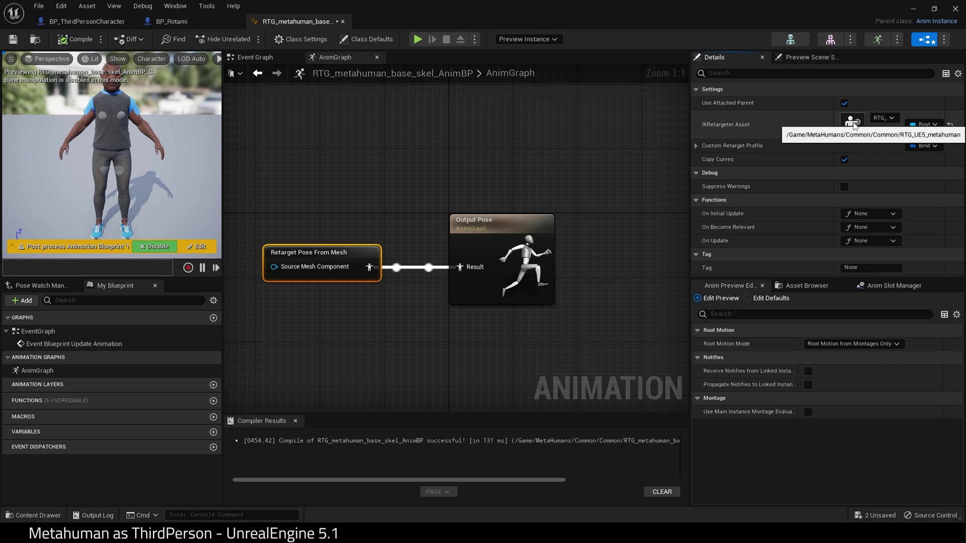
In RTG_UE5_metahuman, set the source IK rig to IK_Mannequin with SKM_Quinn as the preview mesh.
double_click(852, 122)
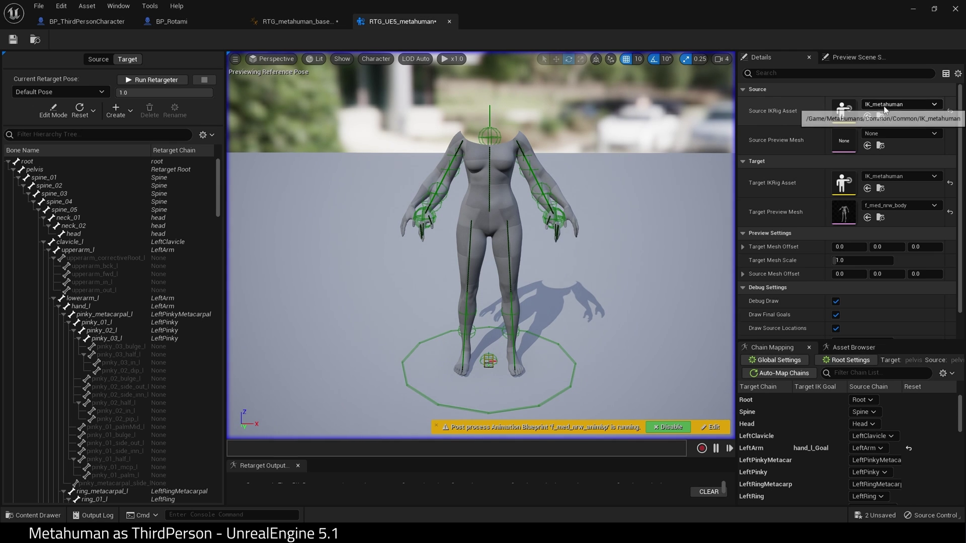
click(883, 105)
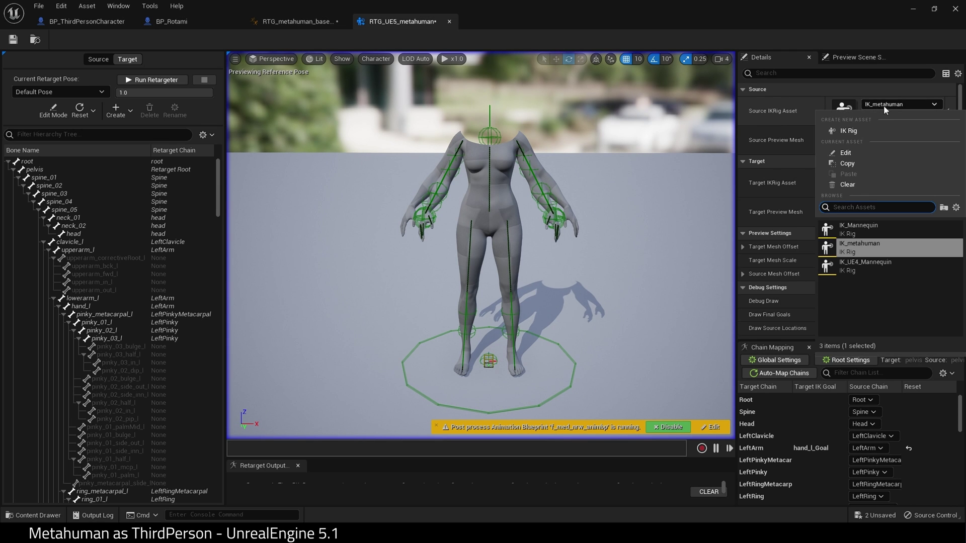
click(868, 228)
click(881, 135)
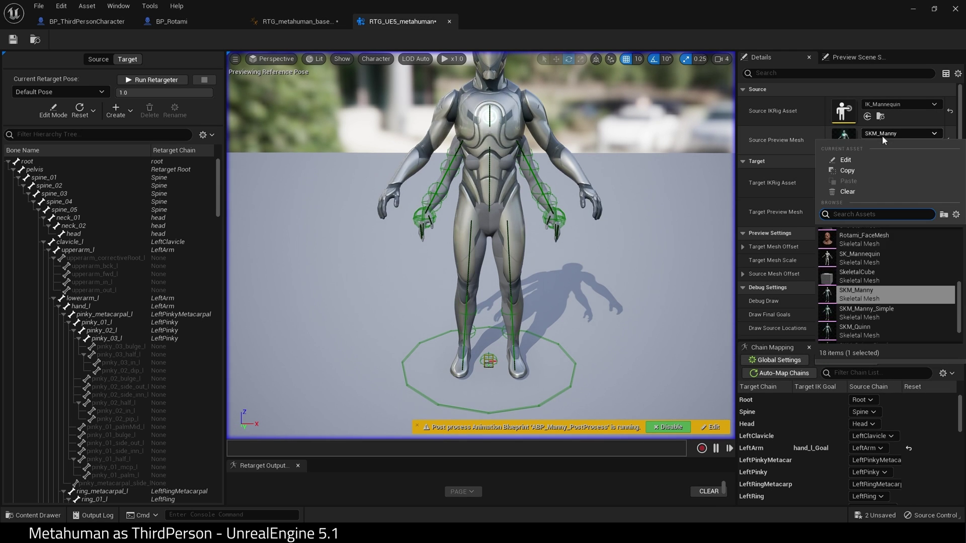
click(859, 328)
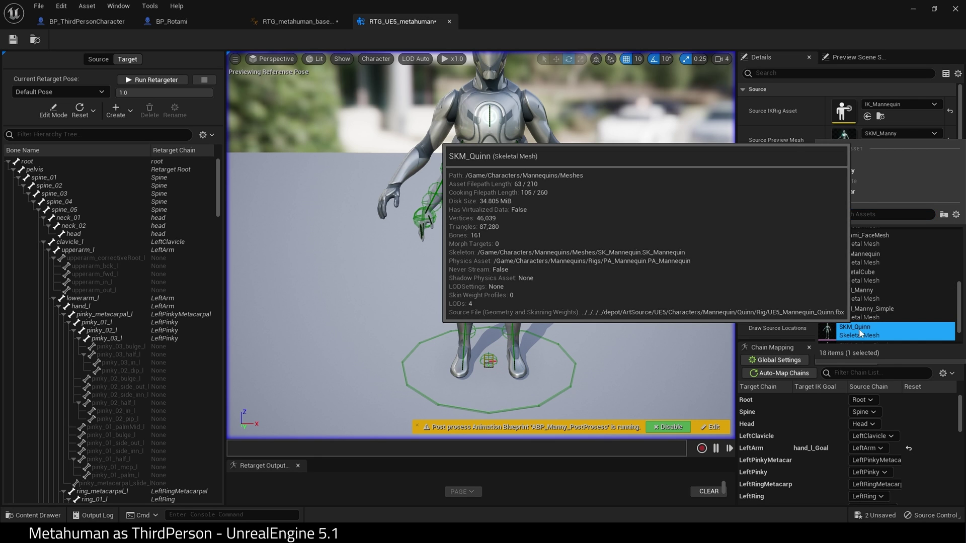
drag(658, 150, 697, 141)
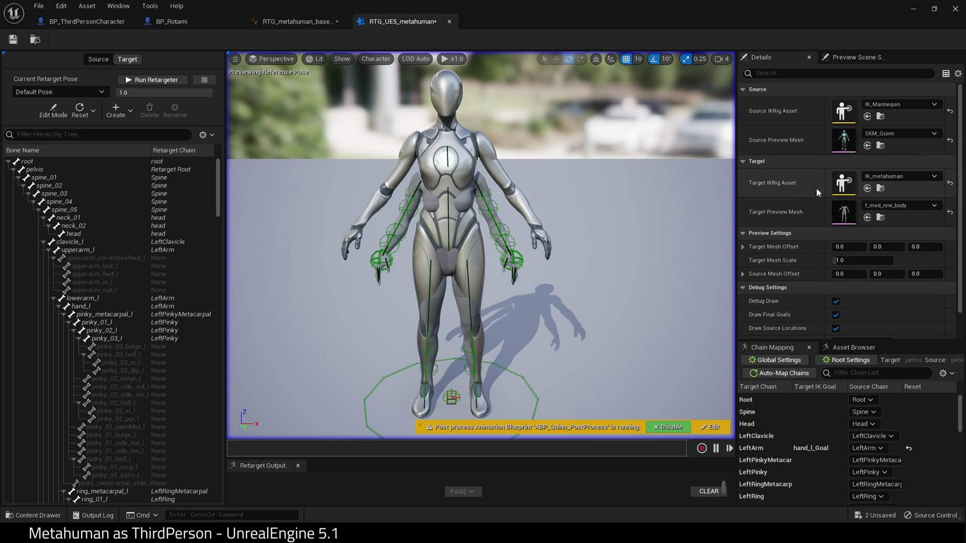
Set the target preview mesh to m_med_nrw_body_preview.
click(892, 206)
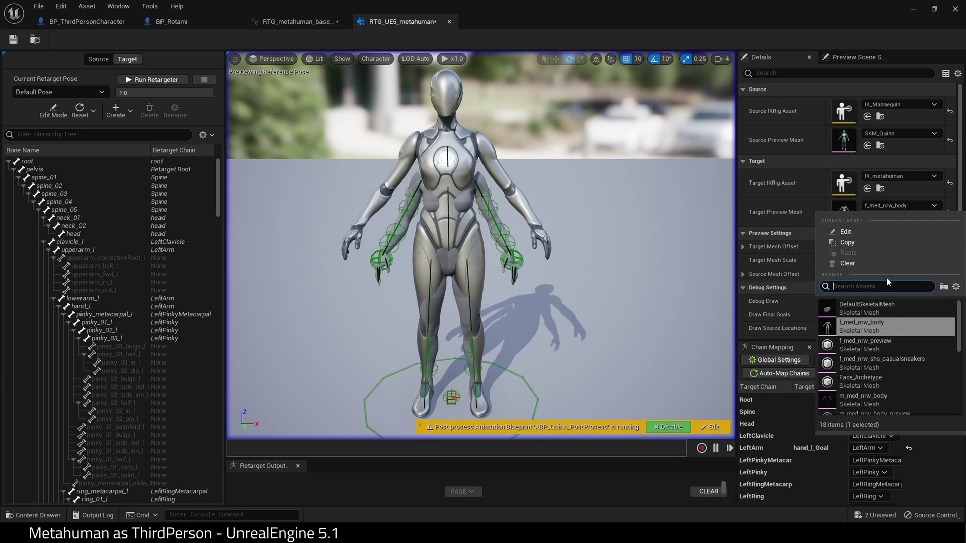
scroll(905, 347, down, 1)
mouse_move(852, 384)
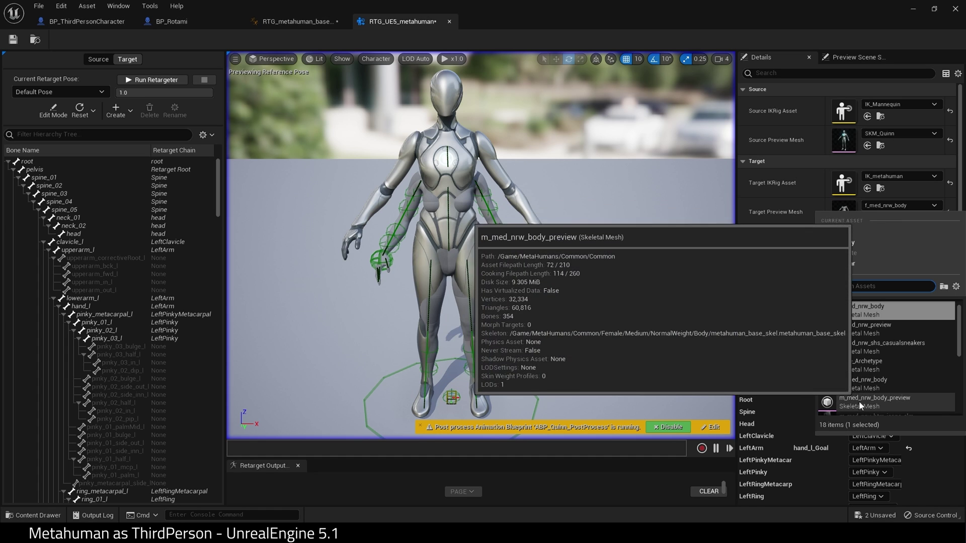
click(862, 398)
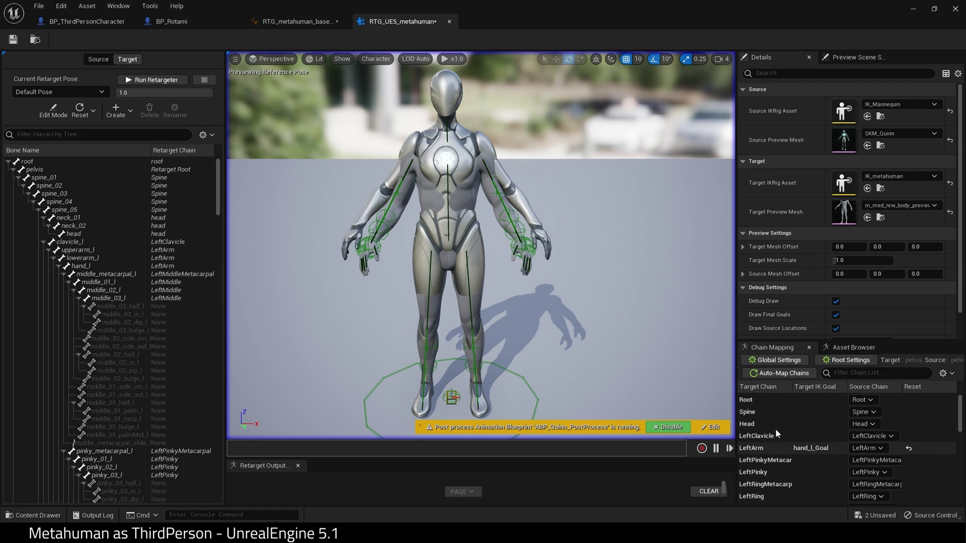
Lower IK Blend to Source from 1.0 to 0.0 on the LeftArm and RightArm chains.
click(771, 449)
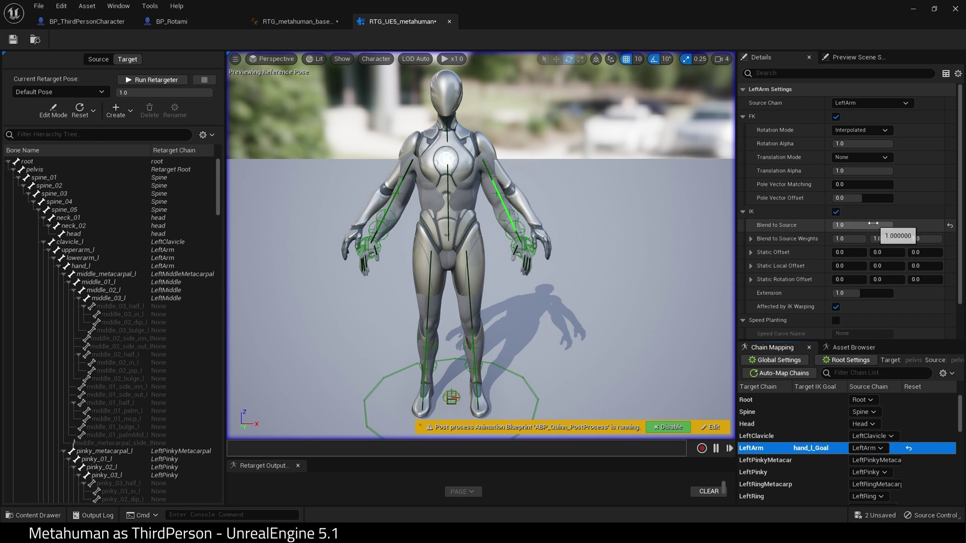
drag(873, 225, 835, 225)
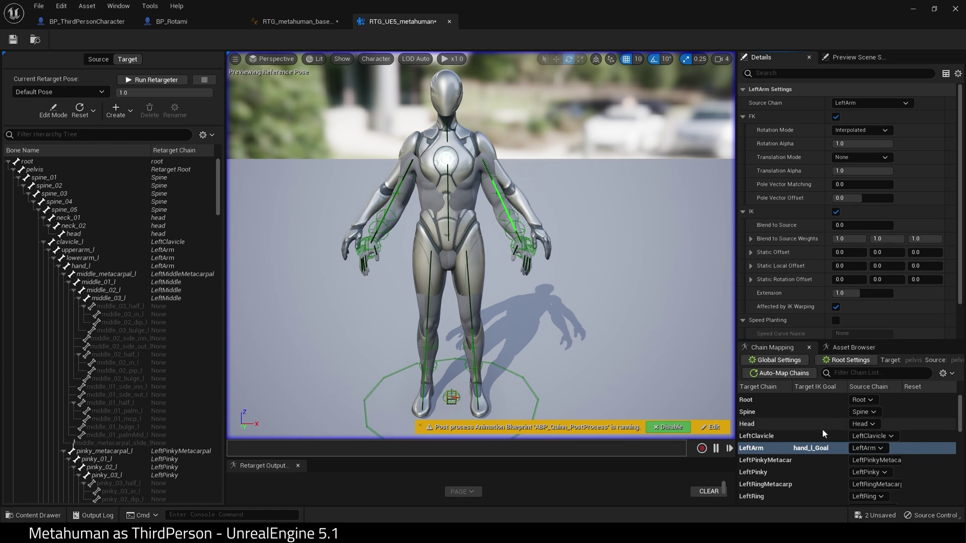
scroll(822, 430, down, 6)
scroll(822, 433, down, 1)
click(766, 456)
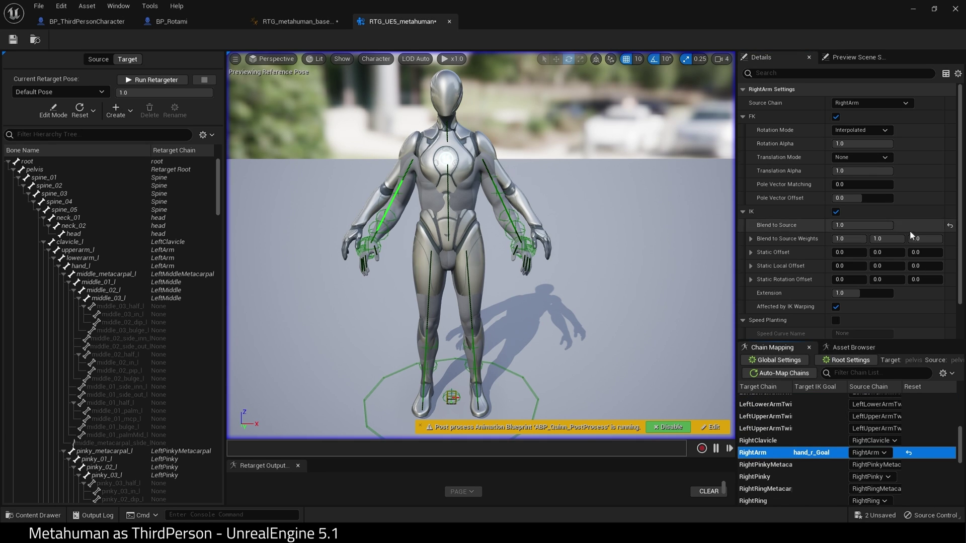
click(861, 228)
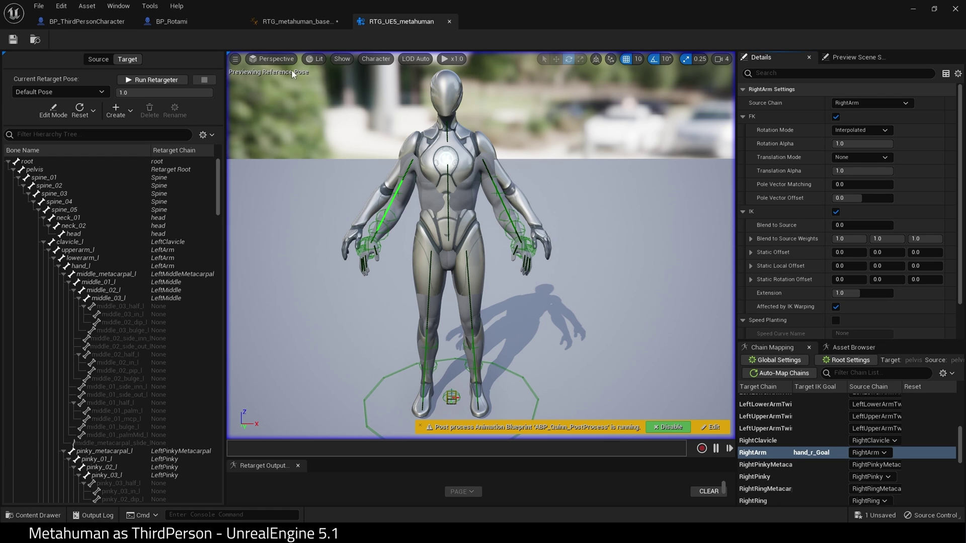
Close RTG_UE5_metahuman, recompile and close the AnimBP, then view BP_Rotami's viewport.
click(449, 22)
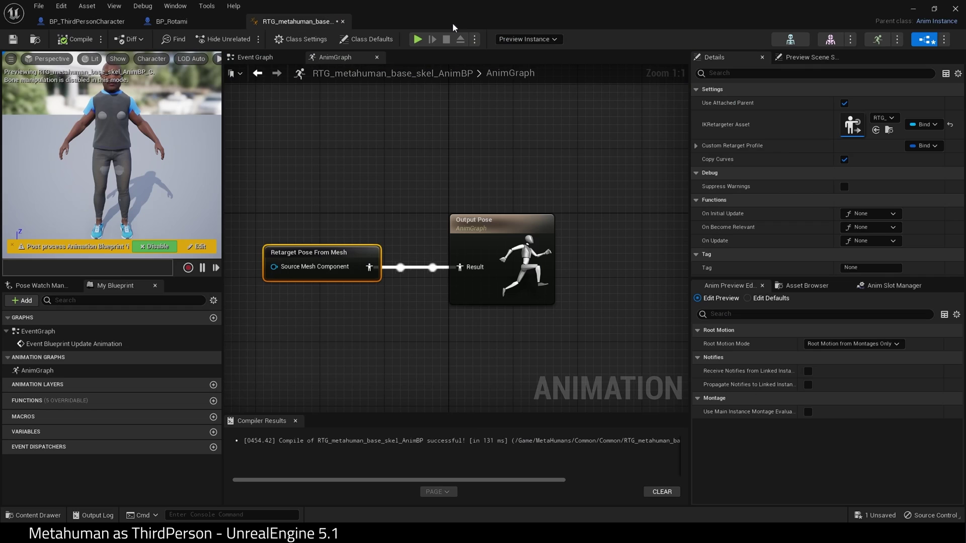
click(60, 44)
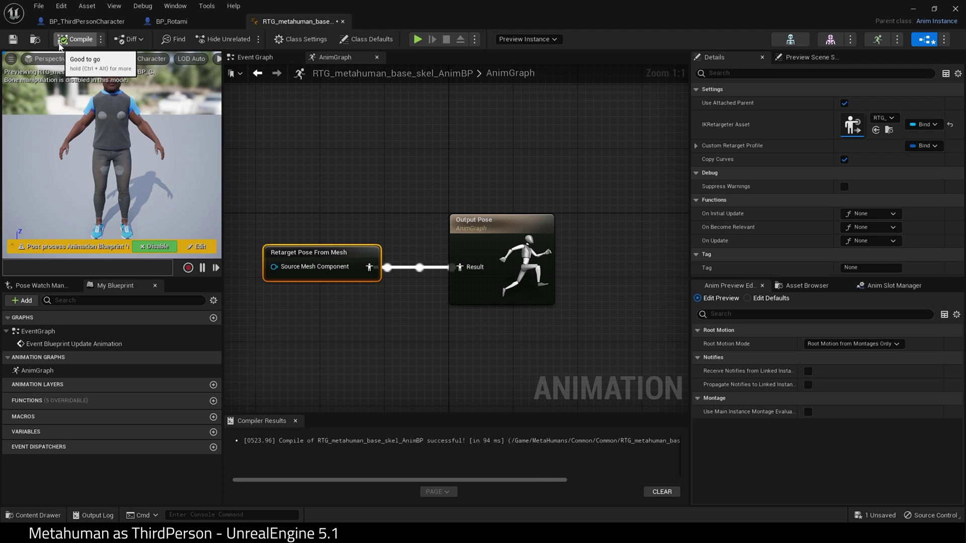
click(342, 21)
scroll(358, 240, down, 4)
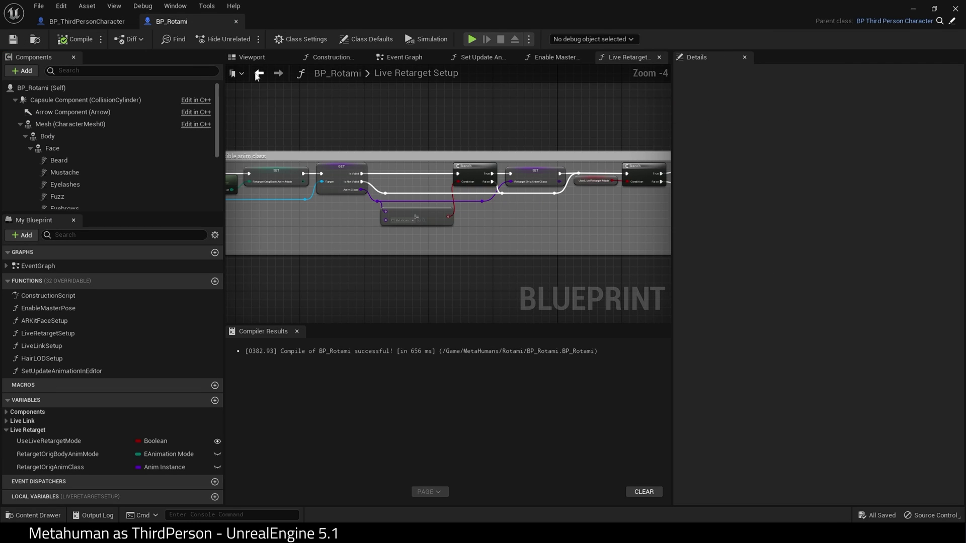
click(251, 57)
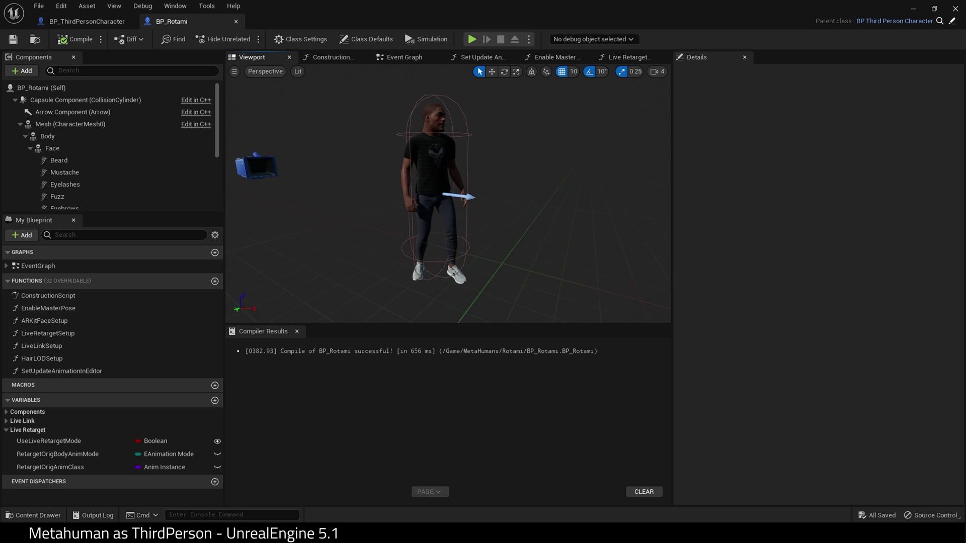
scroll(448, 193, up, 5)
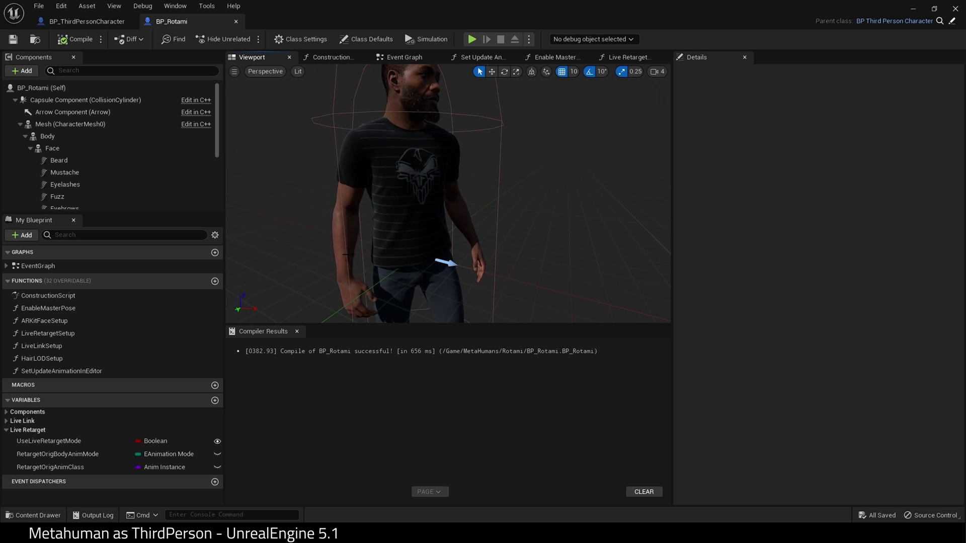
scroll(357, 220, down, 5)
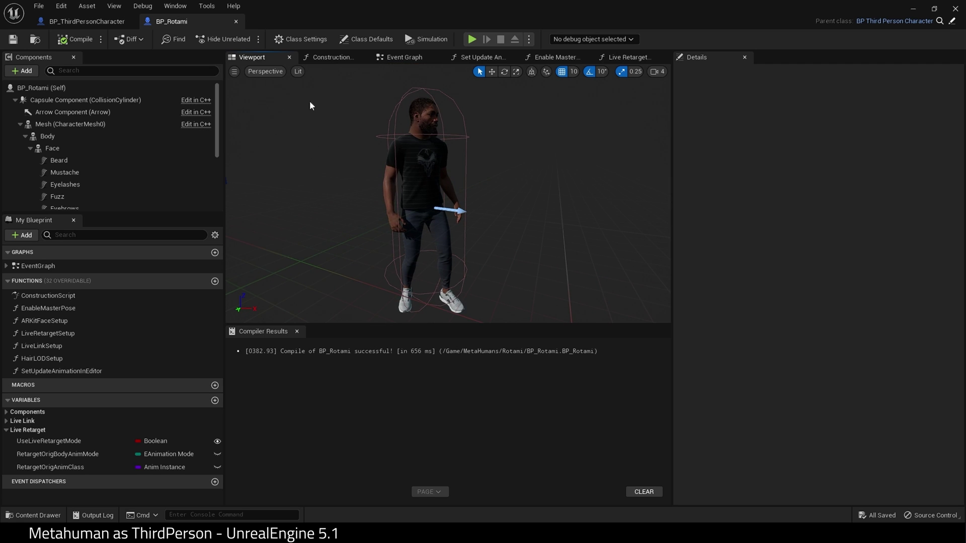
Open BP_ThirdPersonGameMode from Content/ThirdPerson/Blueprints.
click(955, 9)
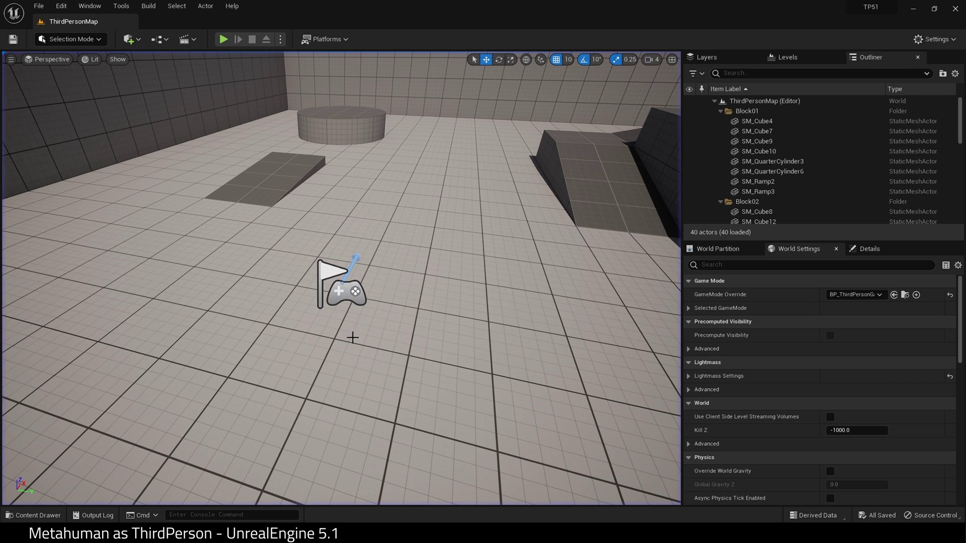
click(47, 511)
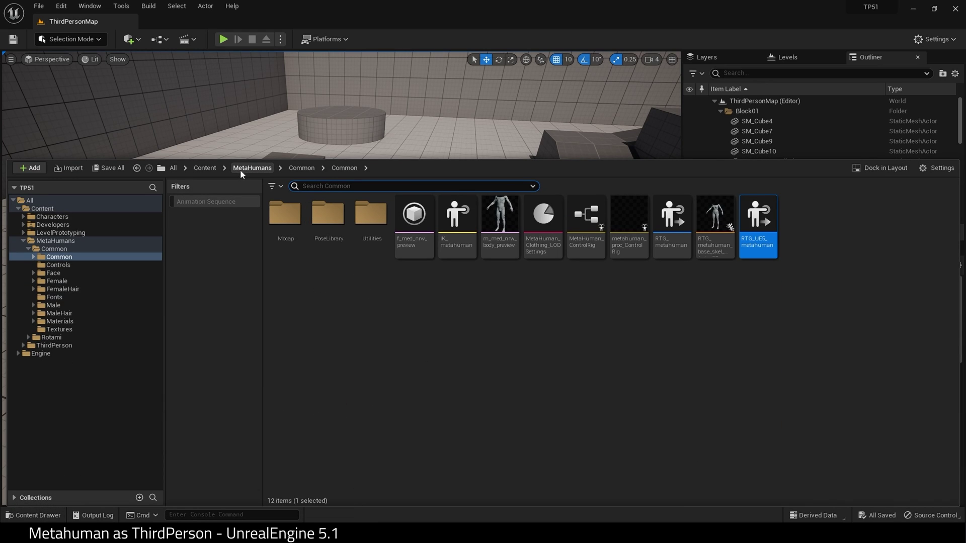
click(205, 168)
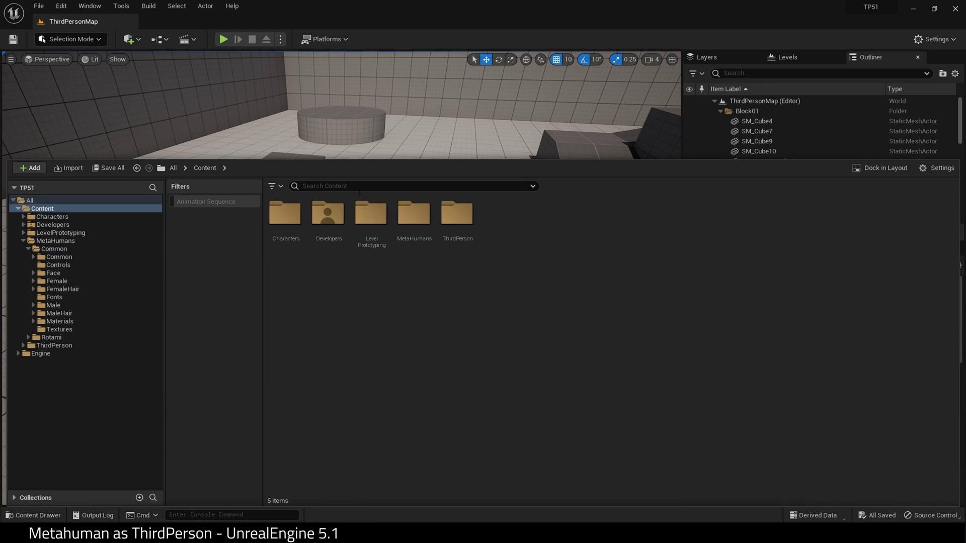
double_click(454, 214)
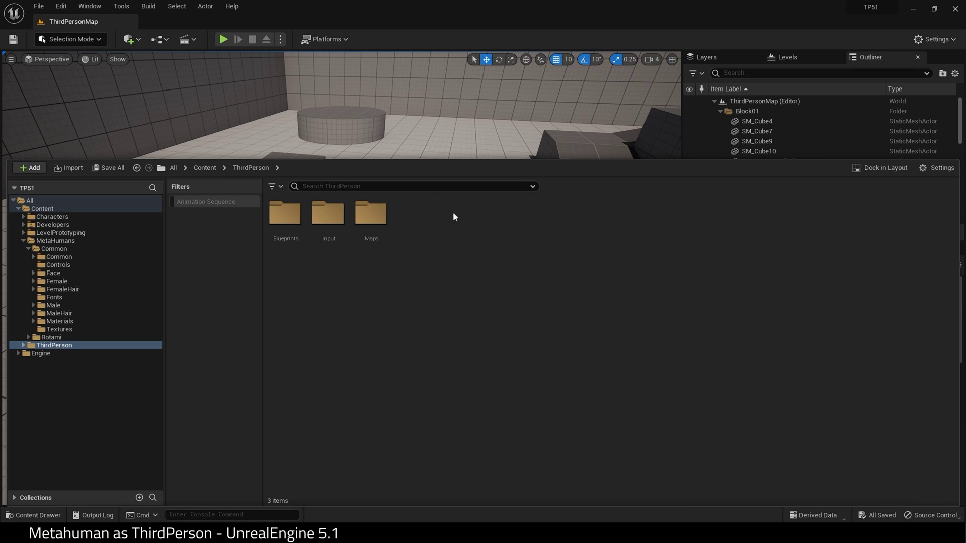
double_click(290, 254)
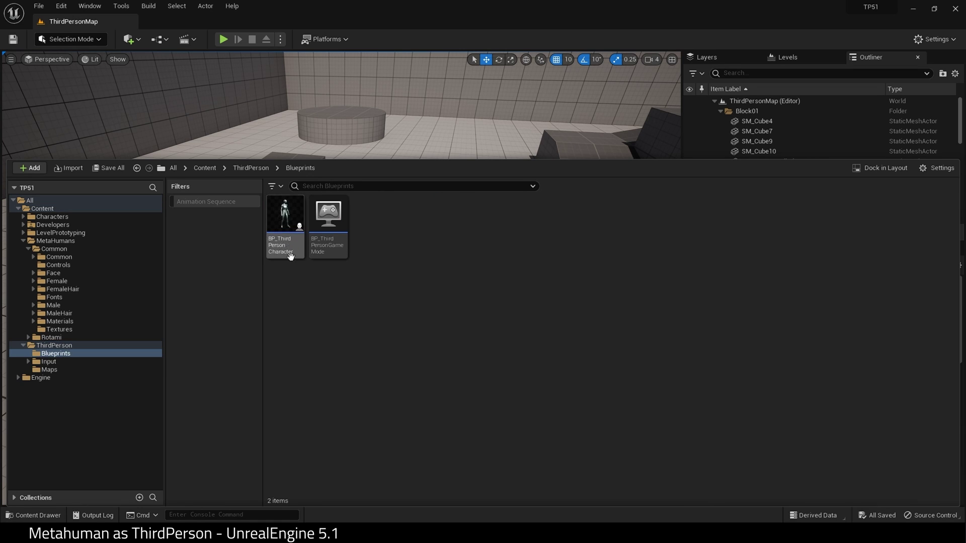
click(336, 243)
key(ctrl+space)
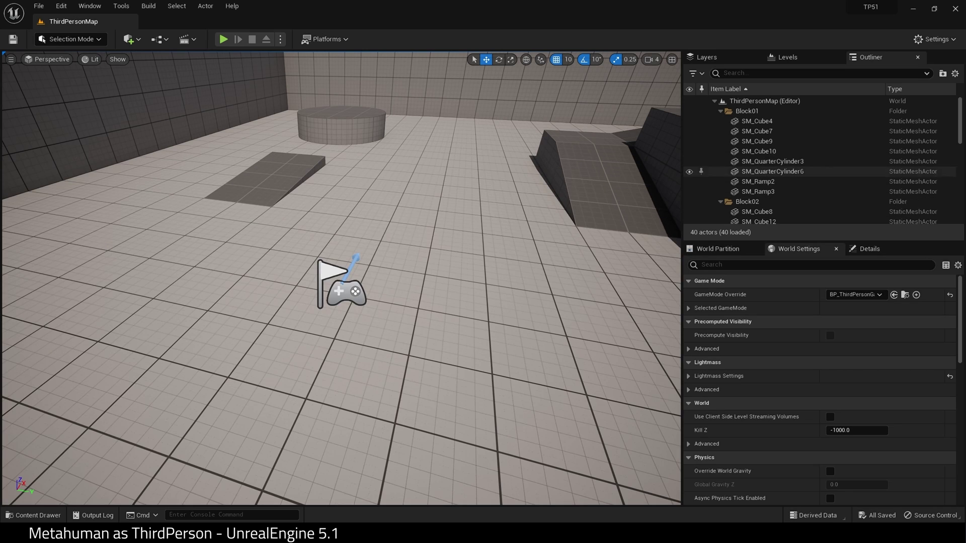
Set Default Pawn Class to BP_Rotami, then compile and save the game mode.
click(614, 91)
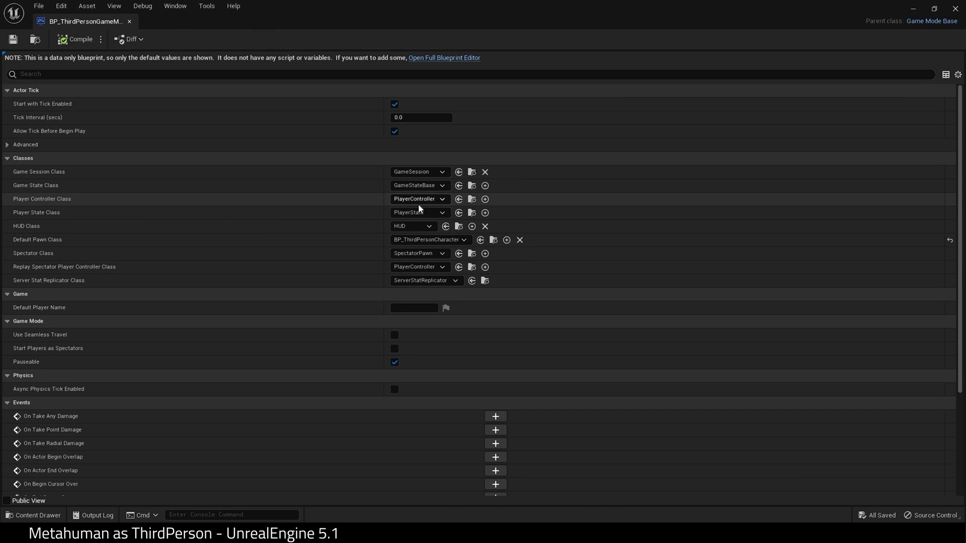
click(402, 240)
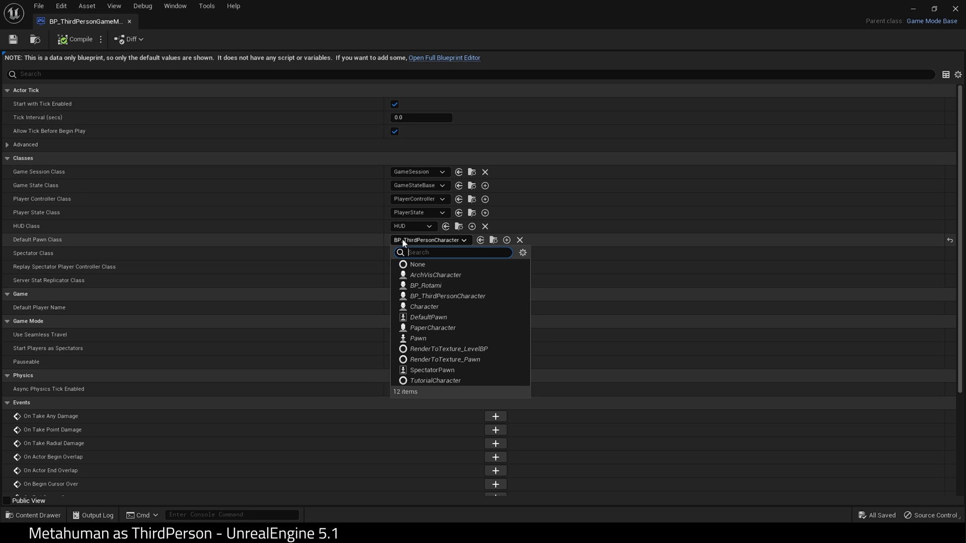
click(439, 287)
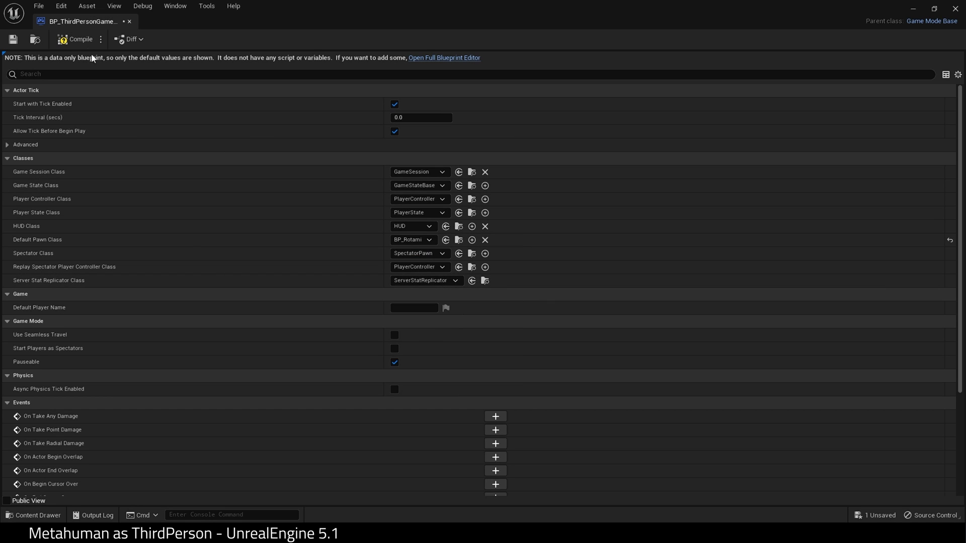
click(75, 39)
click(13, 40)
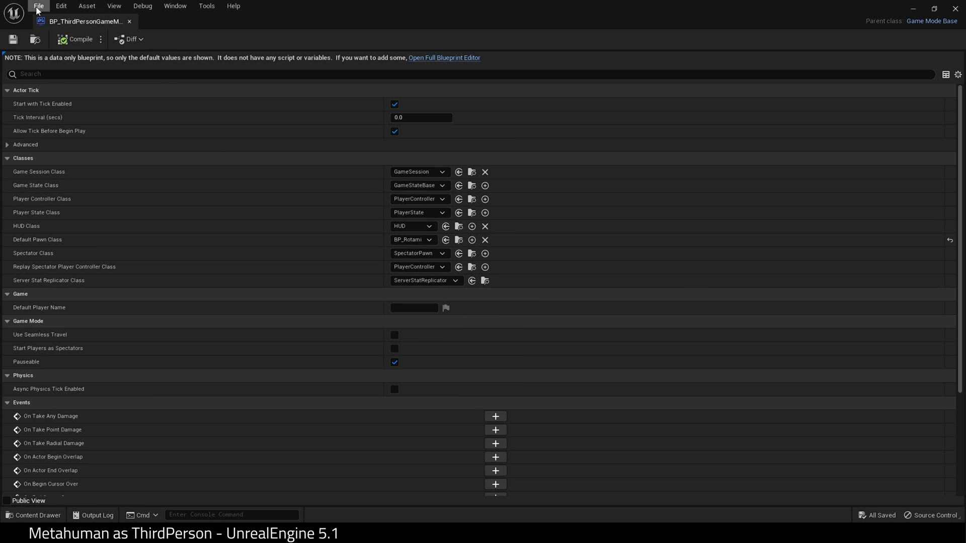
Play the level and run the Rotami MetaHuman up the ramp and off the platform.
click(955, 9)
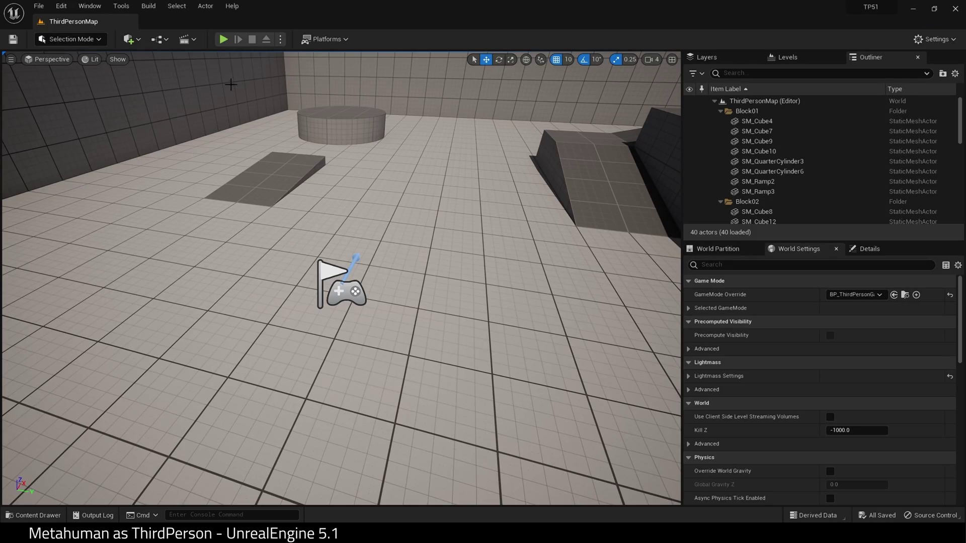
click(223, 39)
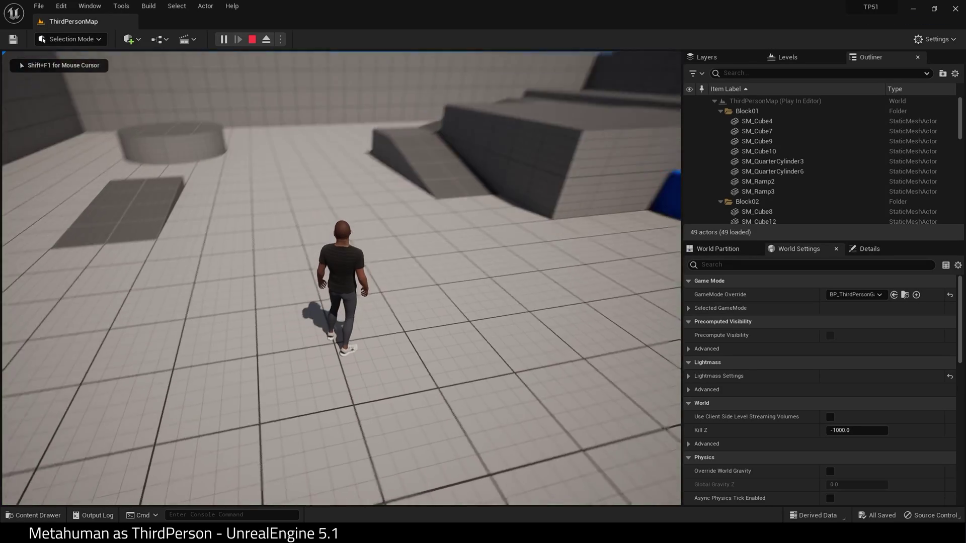
key(w)
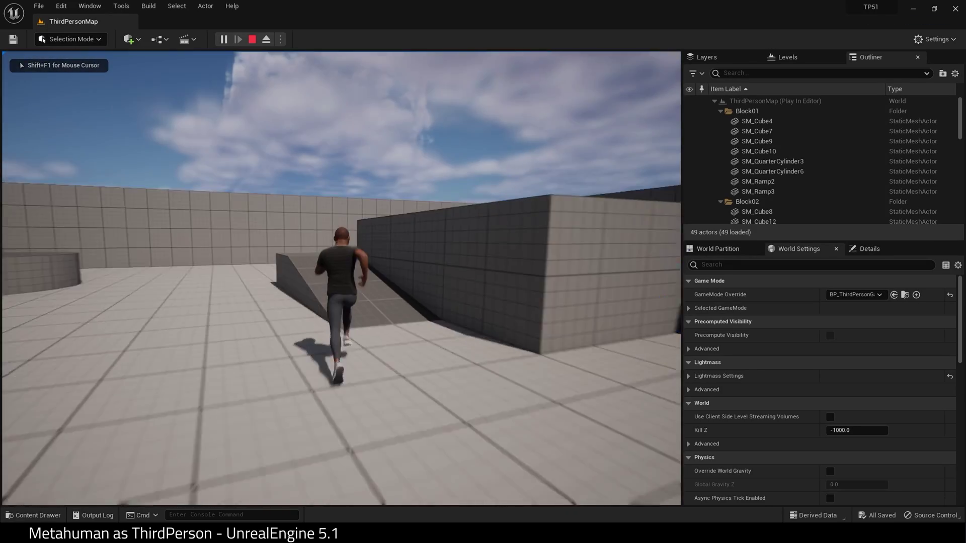
key(w)
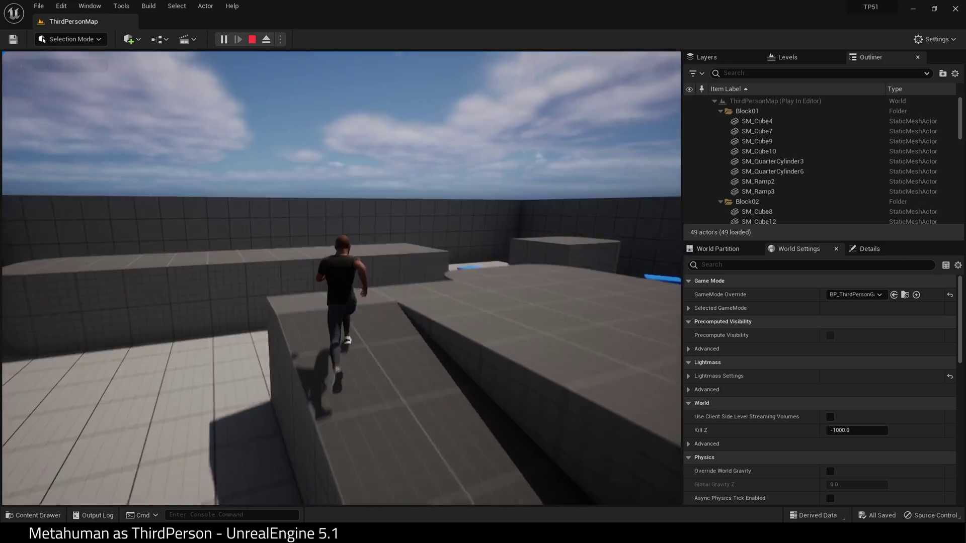
key(w)
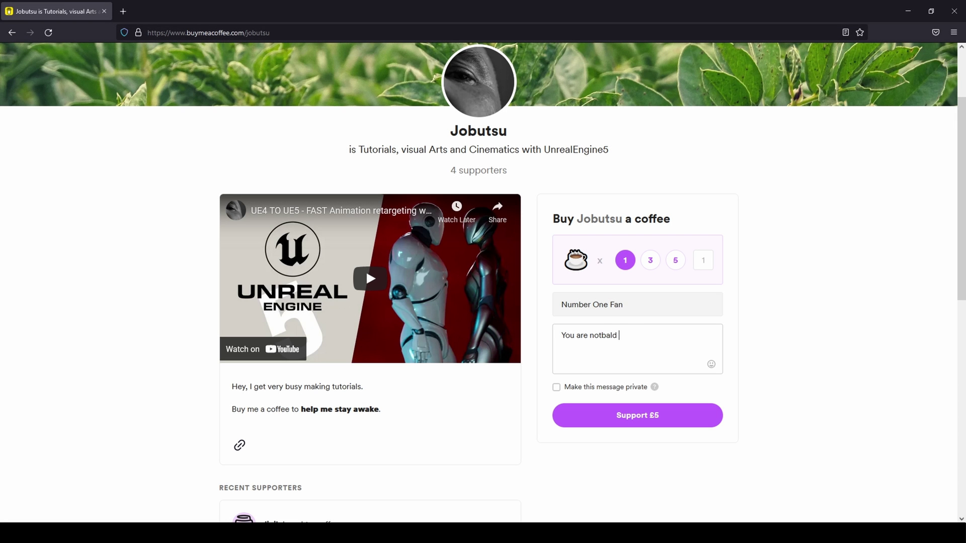
click(622, 422)
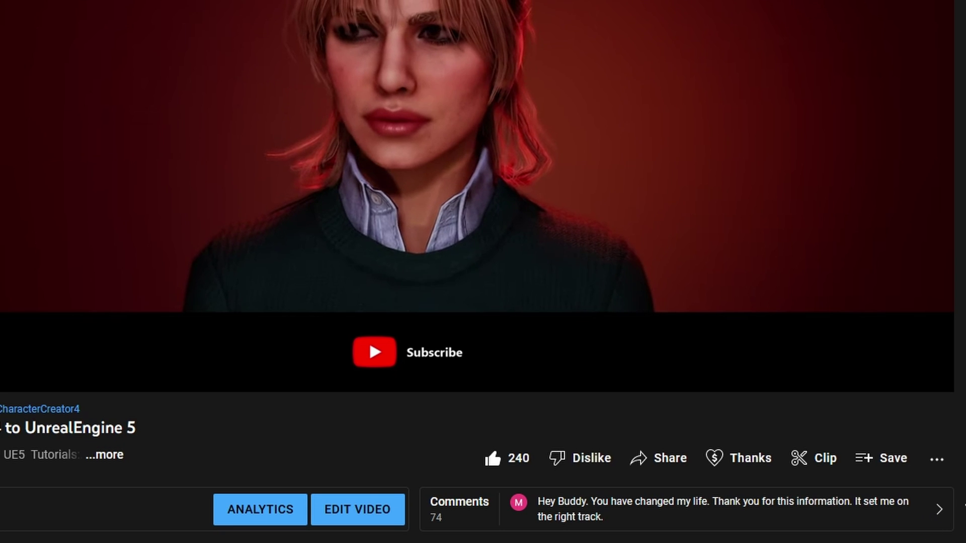
Open Super Thanks under the video and pick the £50.00 amount.
click(734, 462)
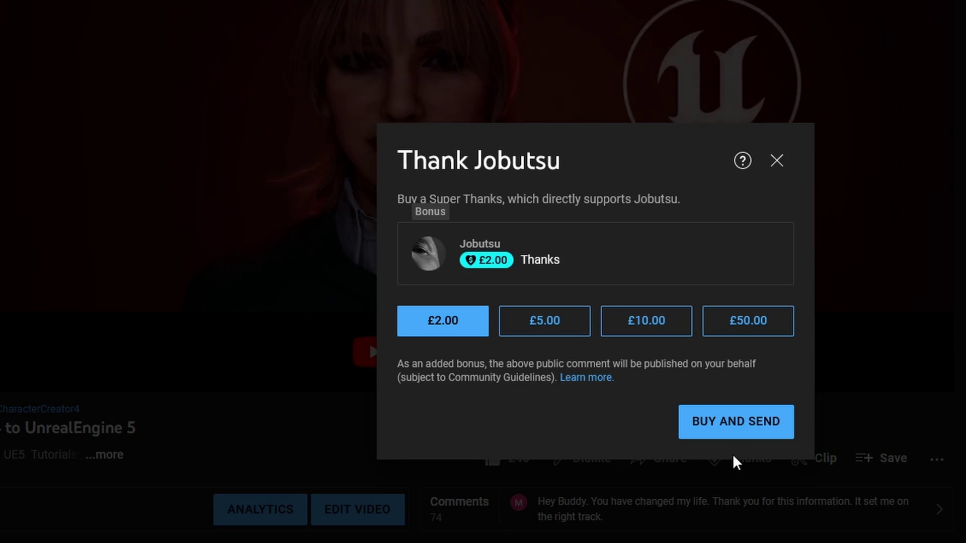
click(747, 318)
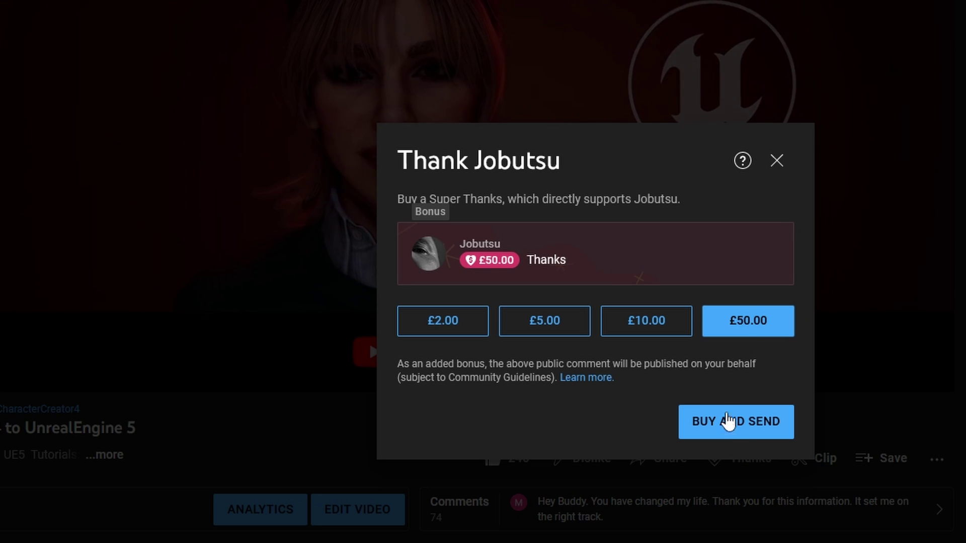